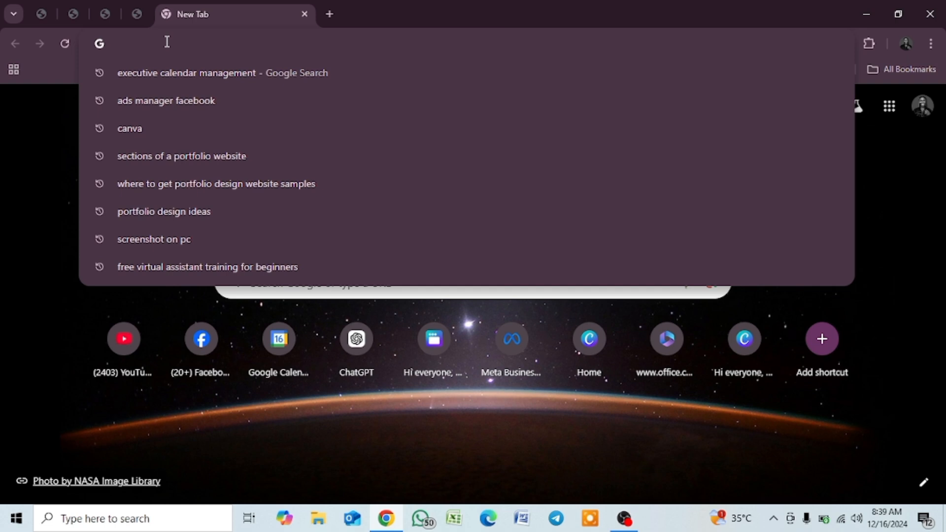
Step: Open Google Calendar at calendar.google.com in the new browser tab
type("c")
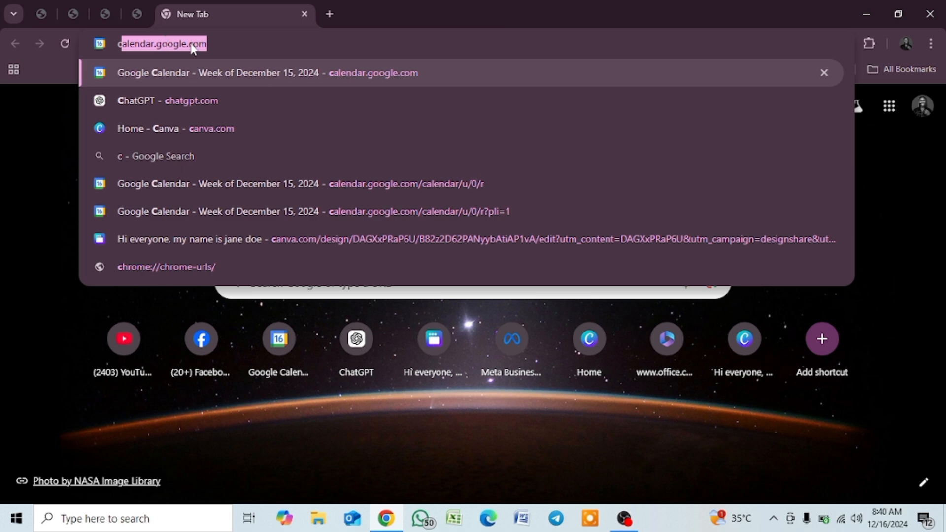
key("Right")
key("Return")
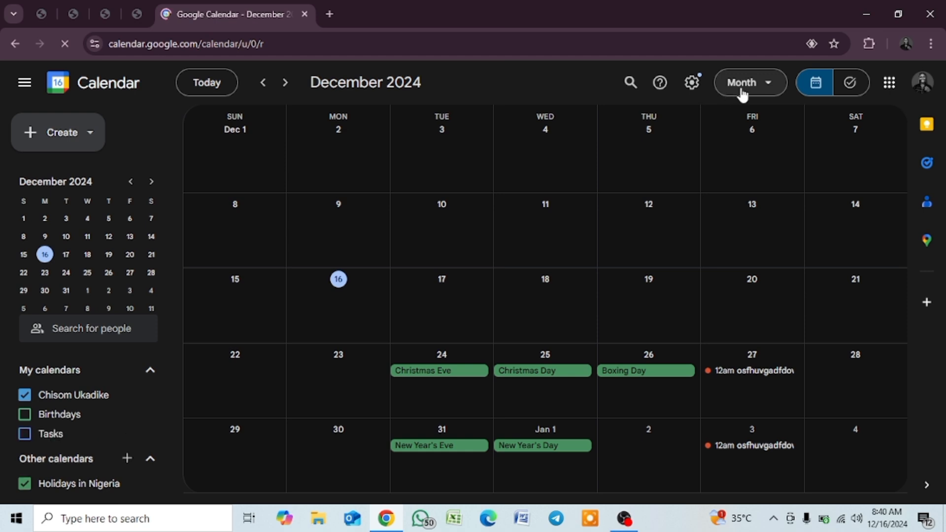
Step: View the calendar in the Day layout for December 16 and in the Week layout
left_click(767, 88)
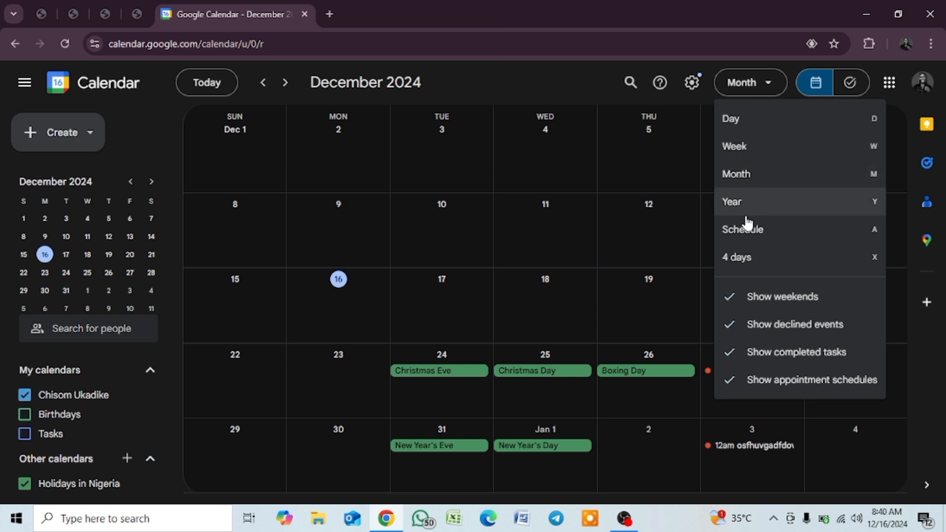
left_click(738, 119)
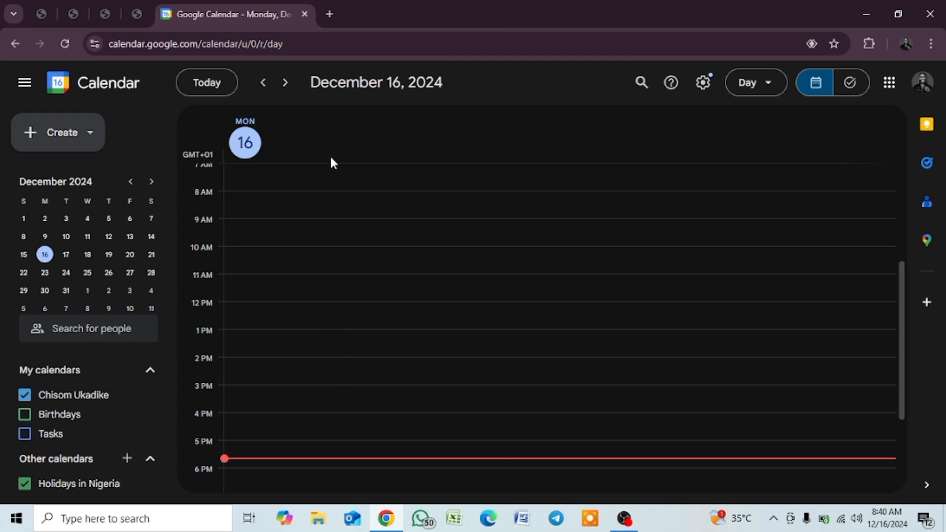
left_click(759, 87)
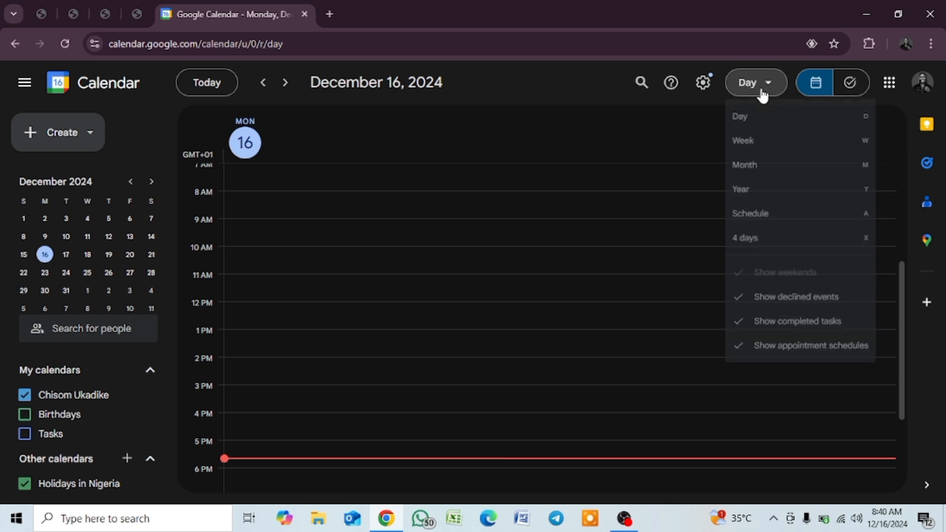
left_click(760, 147)
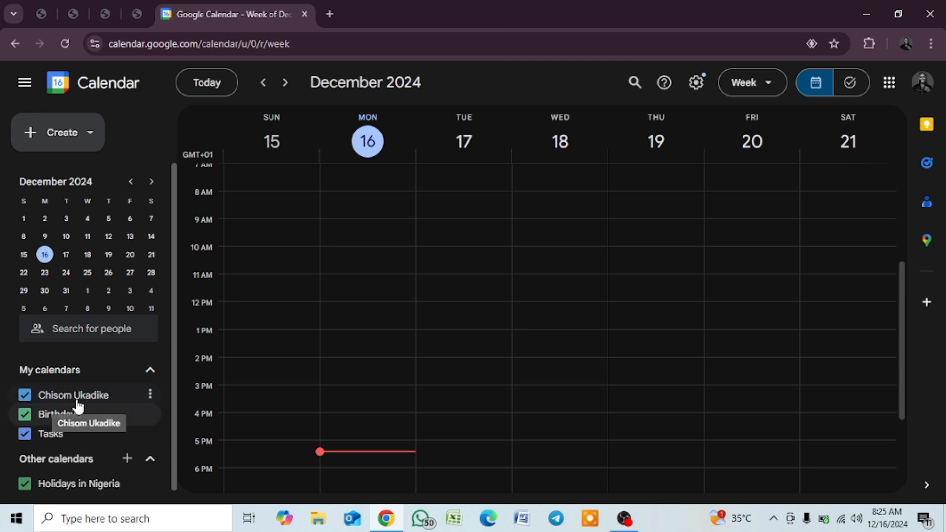
Step: Hide the Birthdays and Tasks calendars and show the calendar in Month view
left_click(23, 416)
left_click(24, 433)
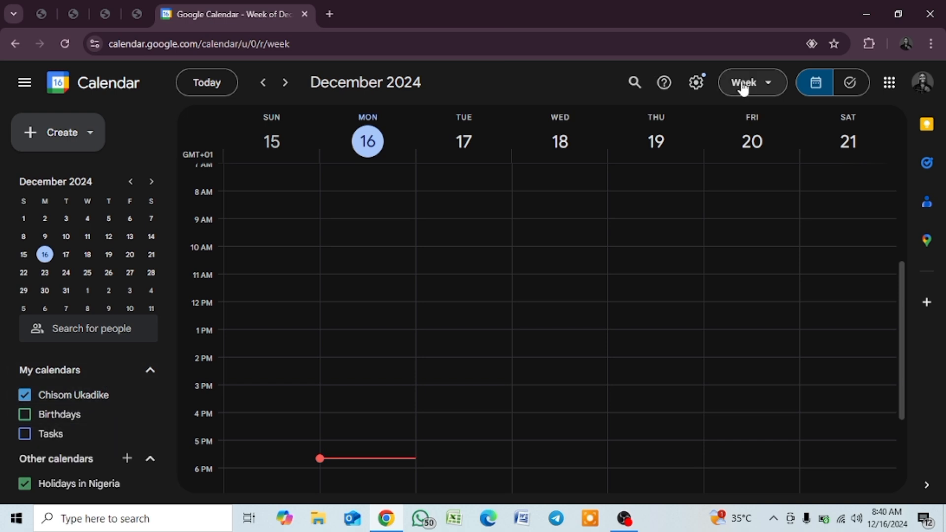
left_click(744, 85)
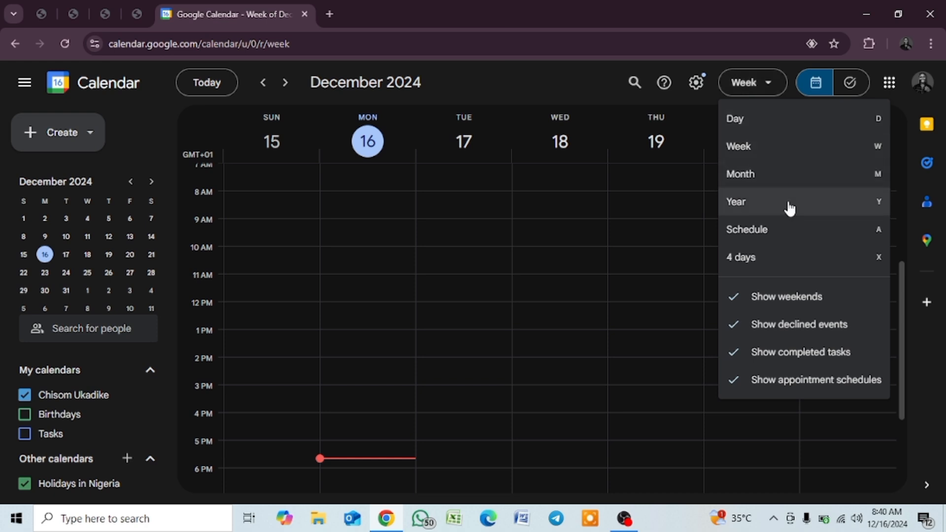
left_click(770, 177)
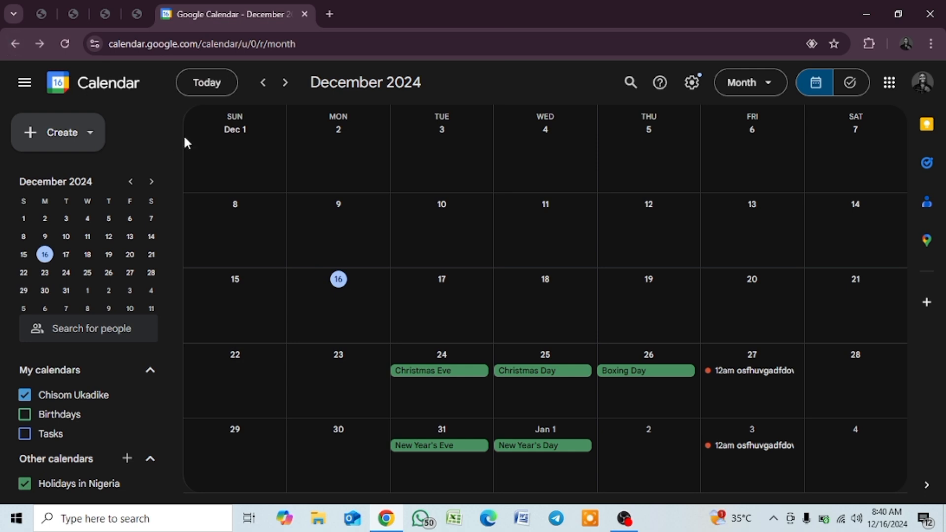
Step: Create a new event titled "Class Meeting"
left_click(79, 143)
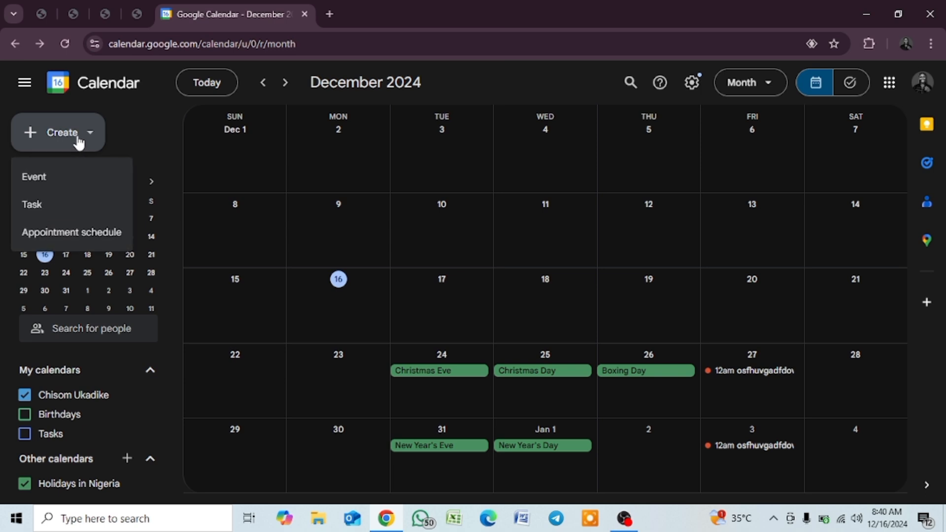
left_click(58, 179)
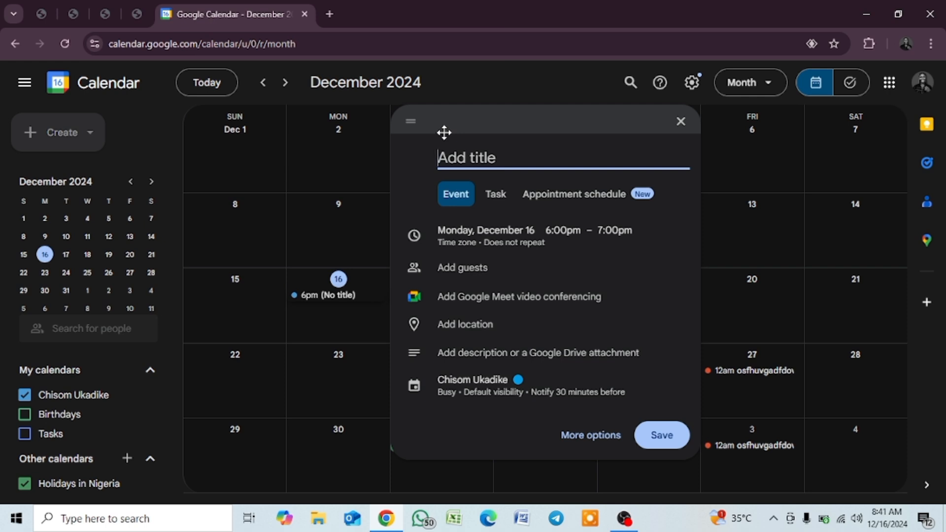
type("Cl")
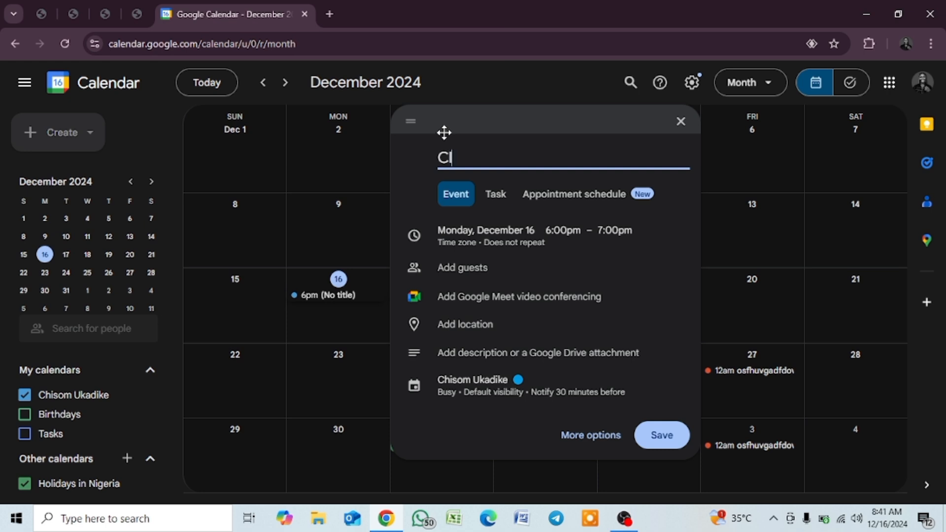
type("aa")
type("Me")
type("eting")
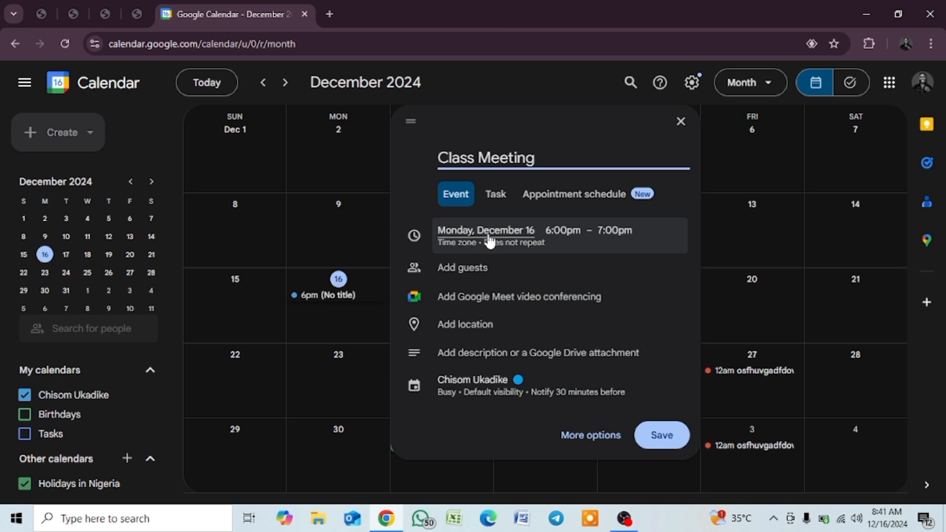
Step: Set the Class Meeting event's start time to 4:00pm
left_click(563, 242)
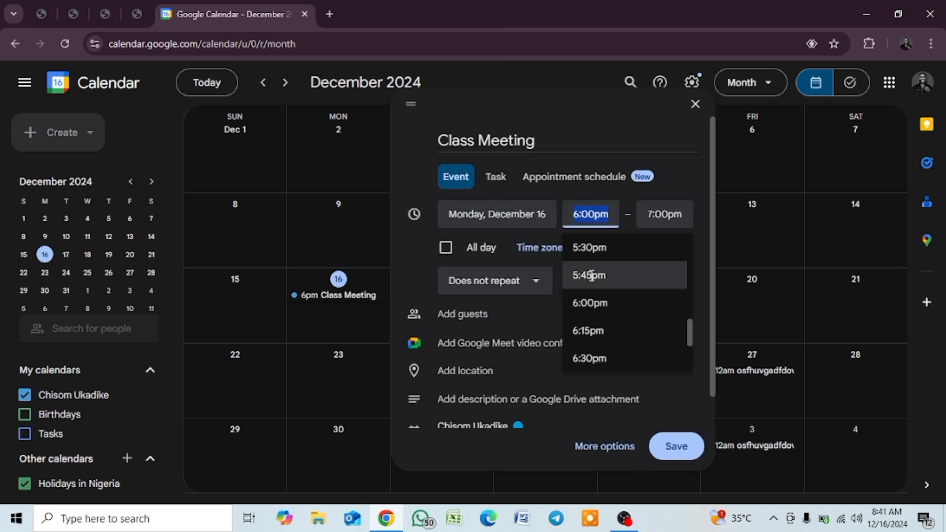
scroll(594, 276, "up", 3)
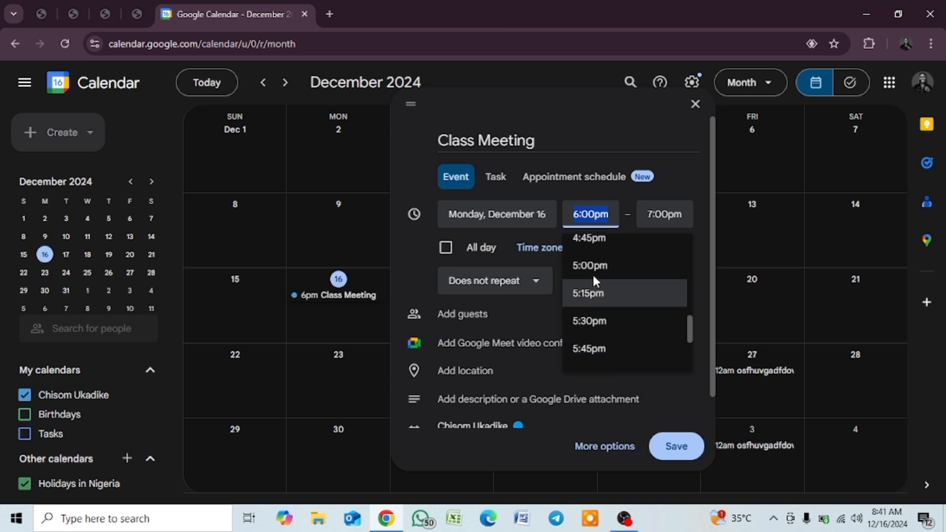
scroll(592, 273, "up", 2)
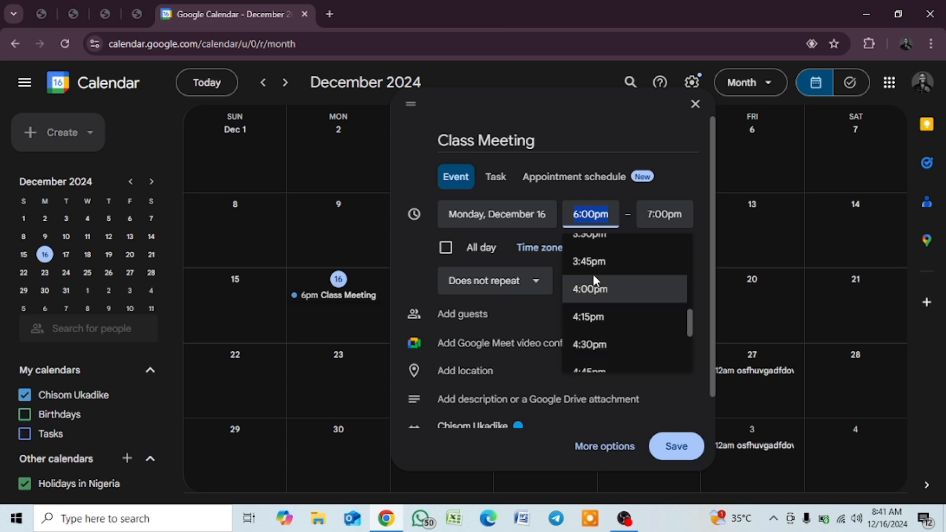
left_click(593, 287)
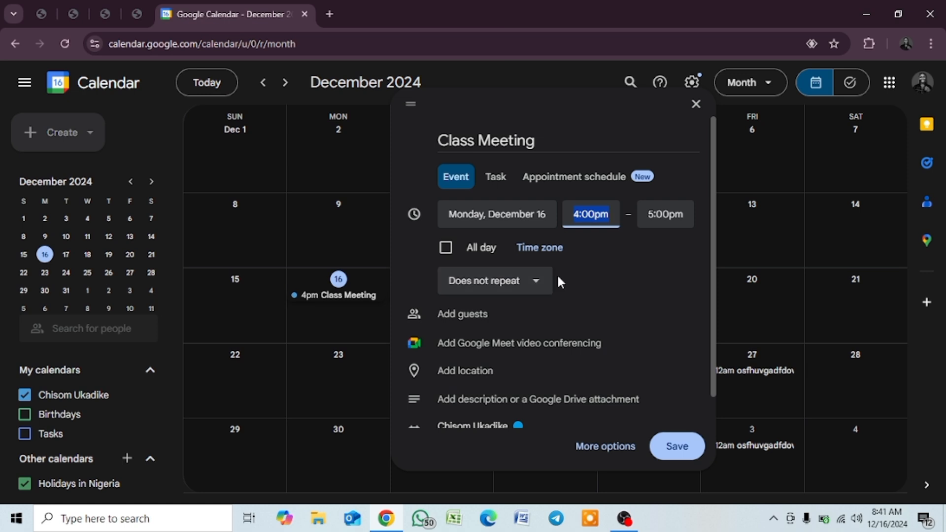
Step: Add a guest to the Class Meeting event using the suggested e-mail address
scroll(558, 278, "down", 1)
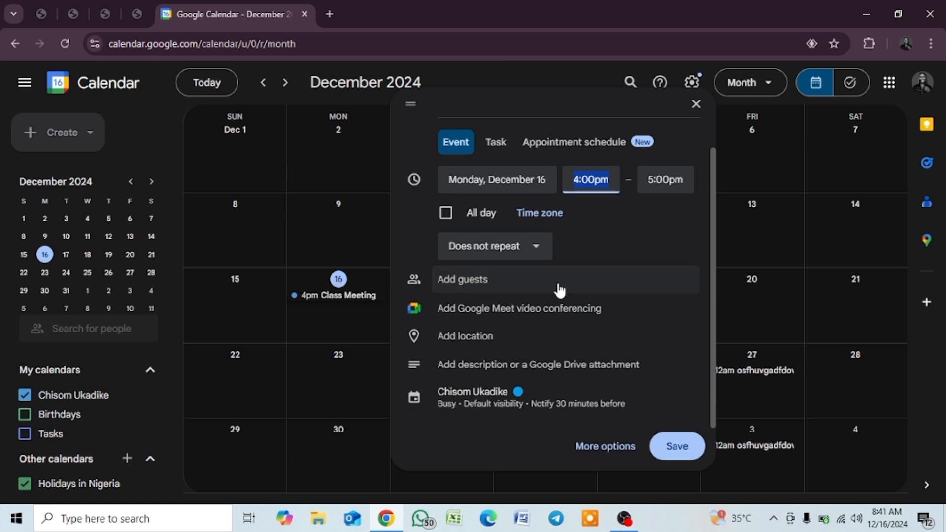
left_click(518, 286)
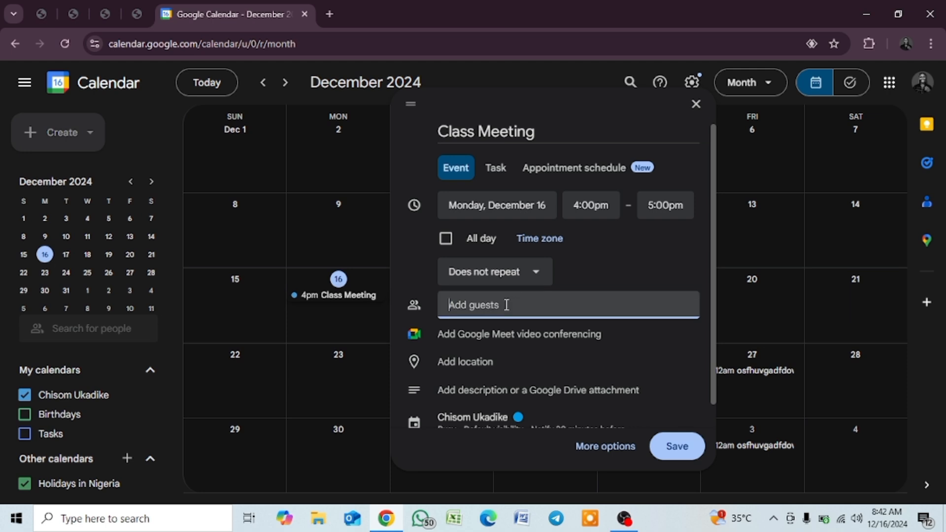
type("u")
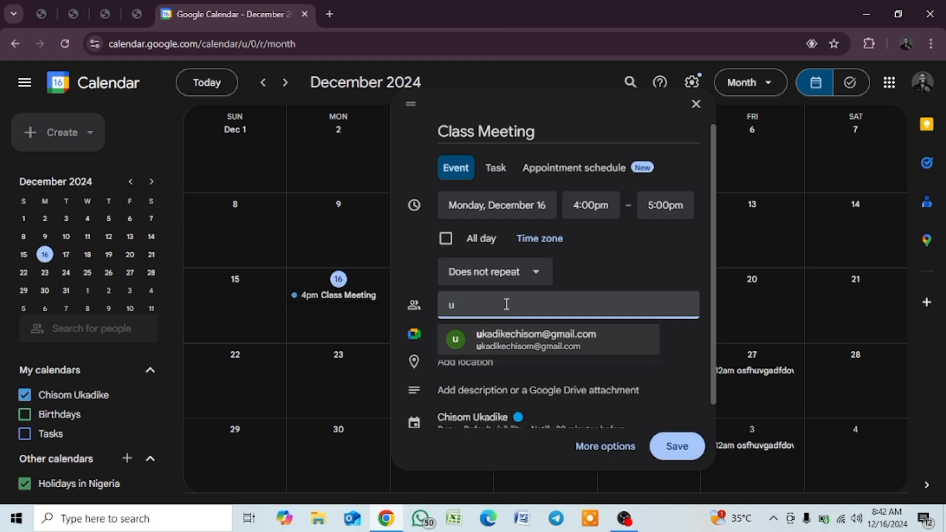
left_click(517, 338)
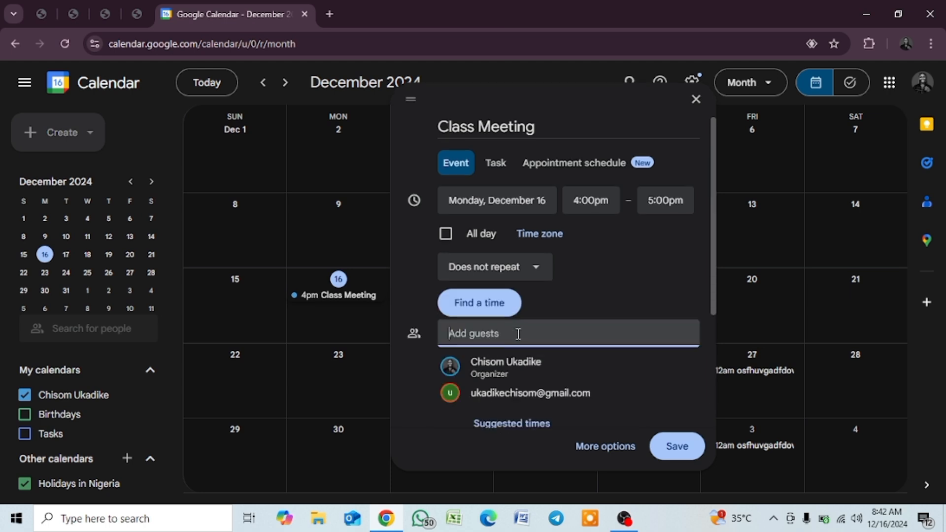
scroll(519, 345, "down", 3)
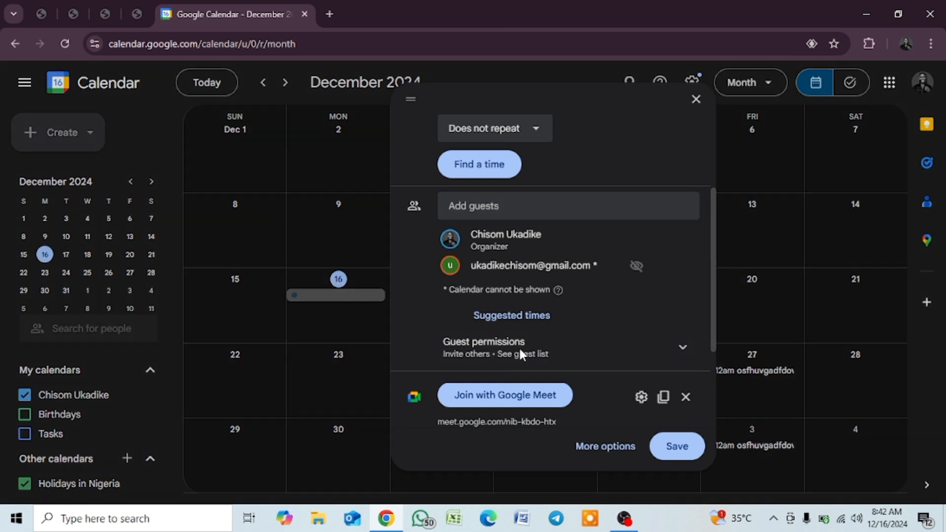
left_click(629, 450)
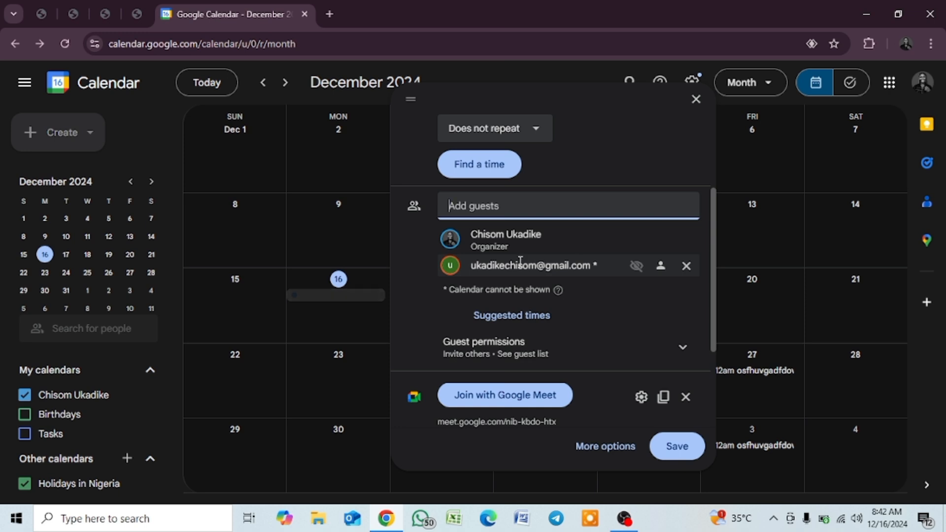
Step: Examine the event's guest list, expanded guest permissions, Google Meet link and location option
mouse_move(496, 246)
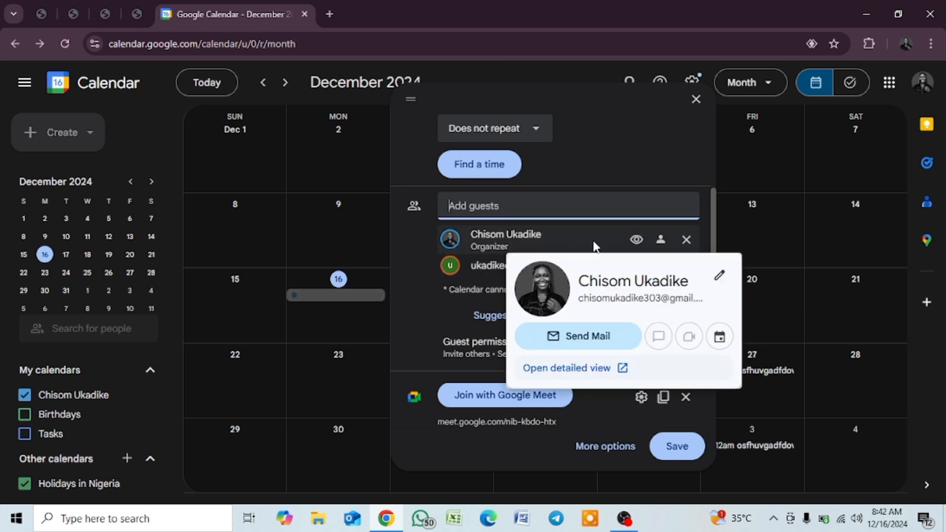
mouse_move(489, 274)
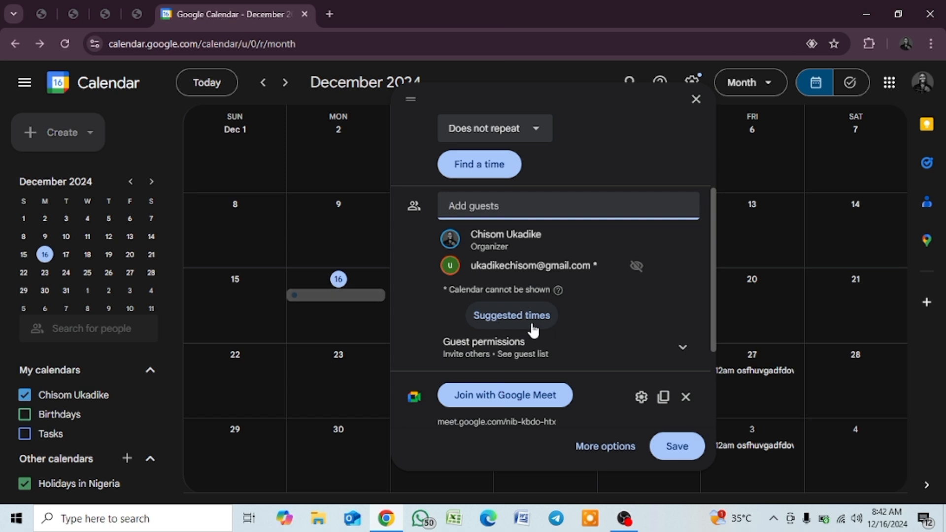
left_click(462, 344)
scroll(512, 329, "down", 3)
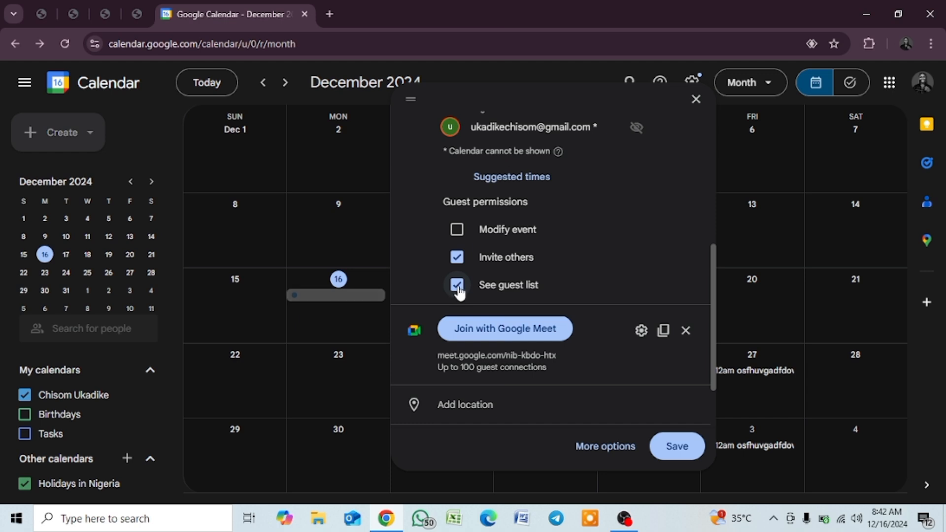
scroll(598, 241, "down", 3)
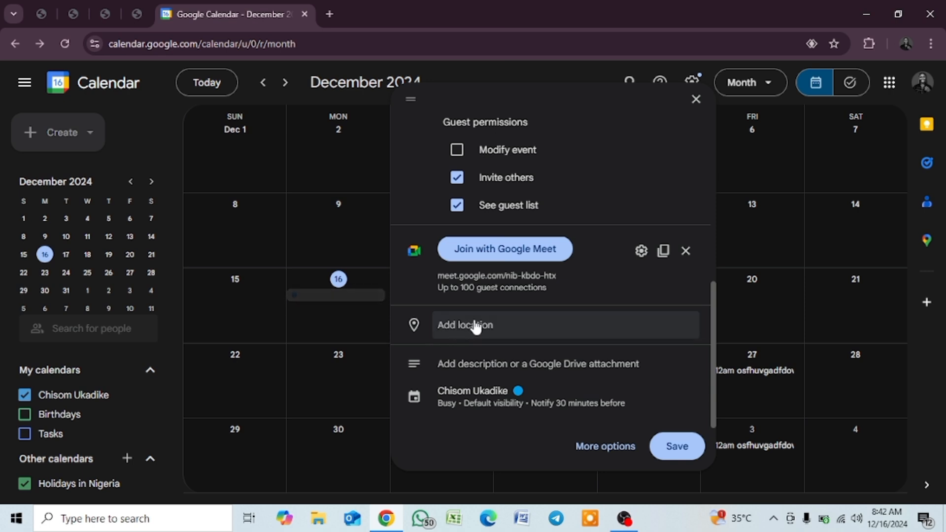
scroll(496, 332, "up", 1)
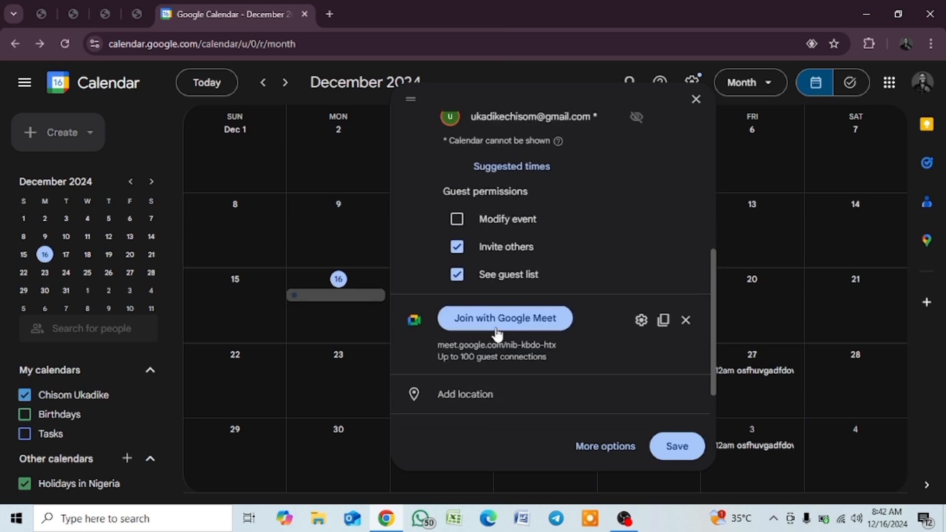
scroll(496, 332, "down", 1)
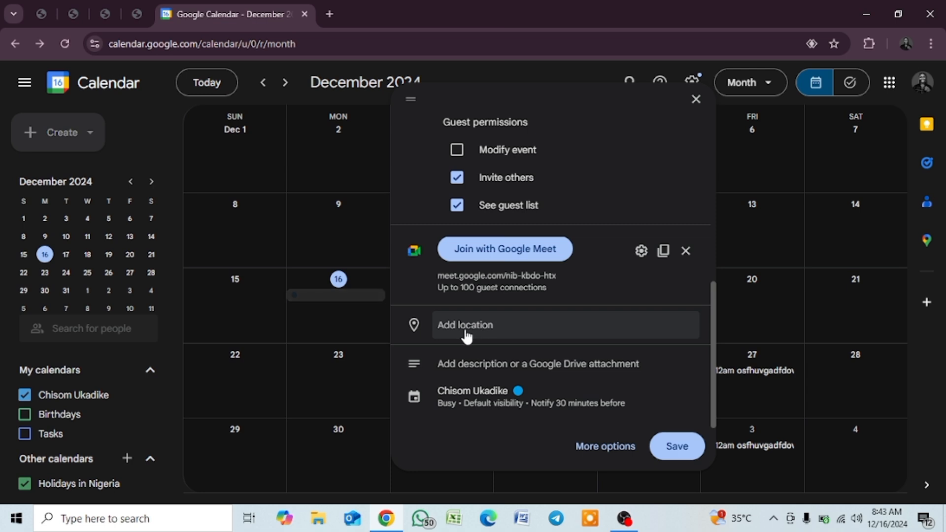
Step: Add the description "meeting for the end of the year party" to the Class Meeting event
left_click(485, 372)
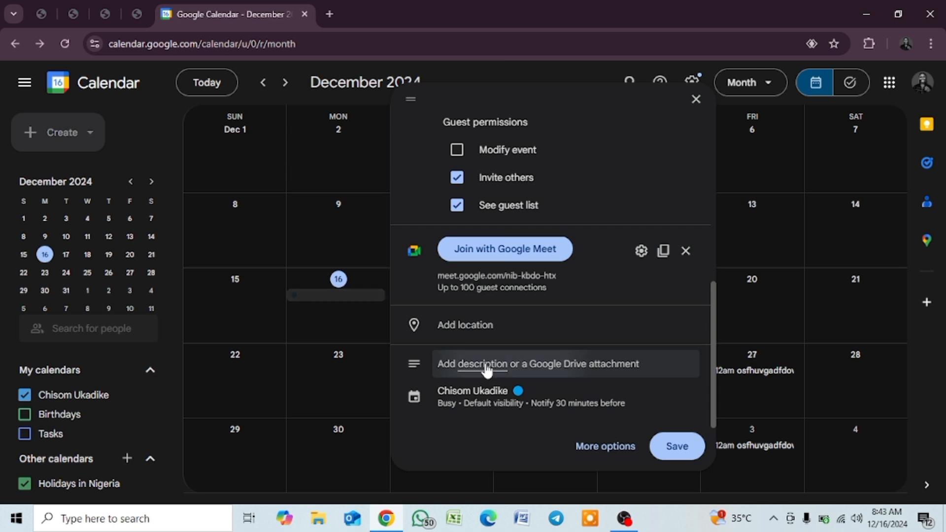
scroll(492, 382, "down", 2)
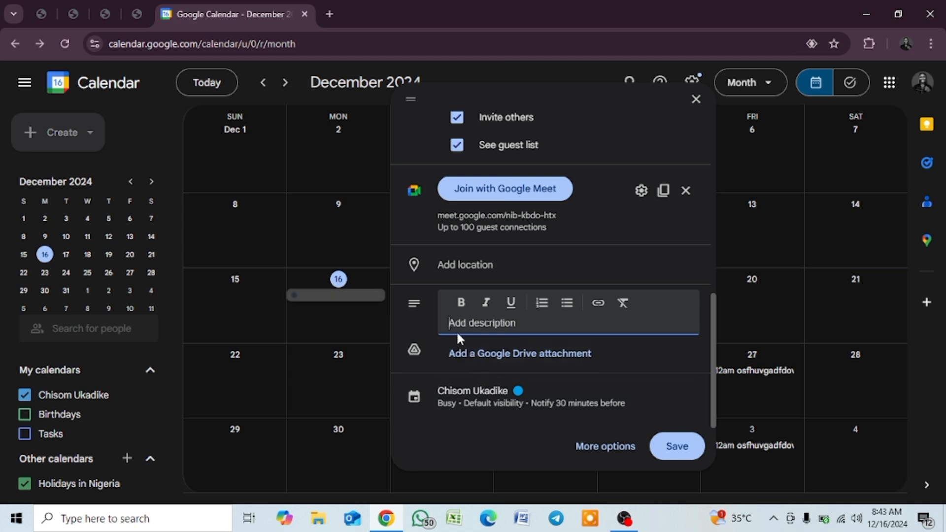
type("m")
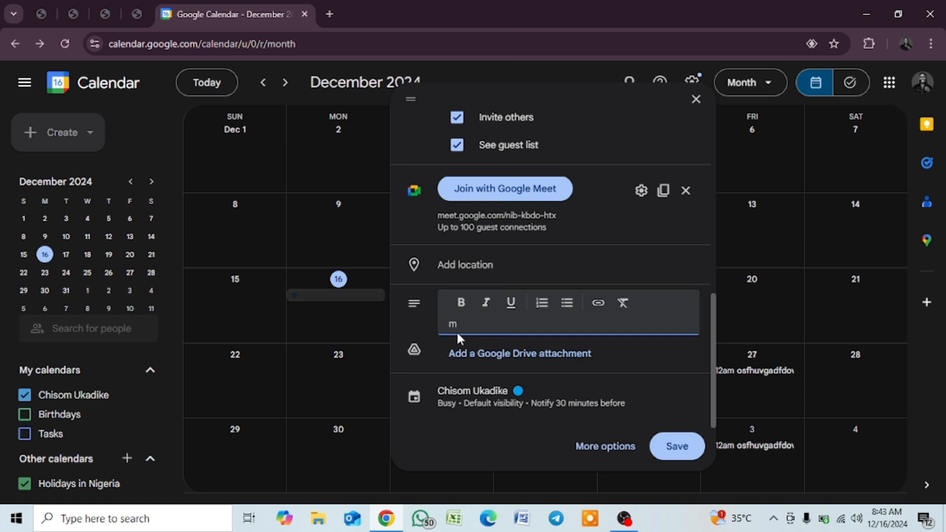
type("eeti")
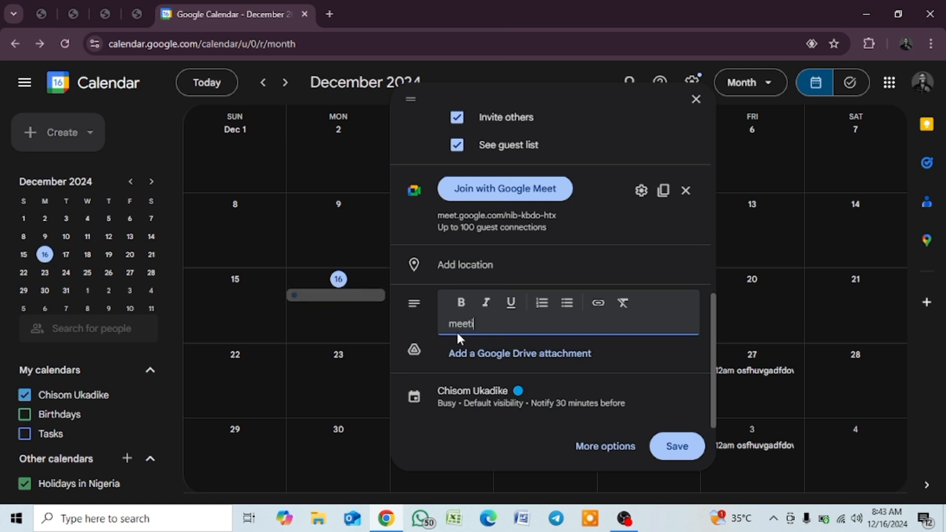
type("ng fo")
type("r t")
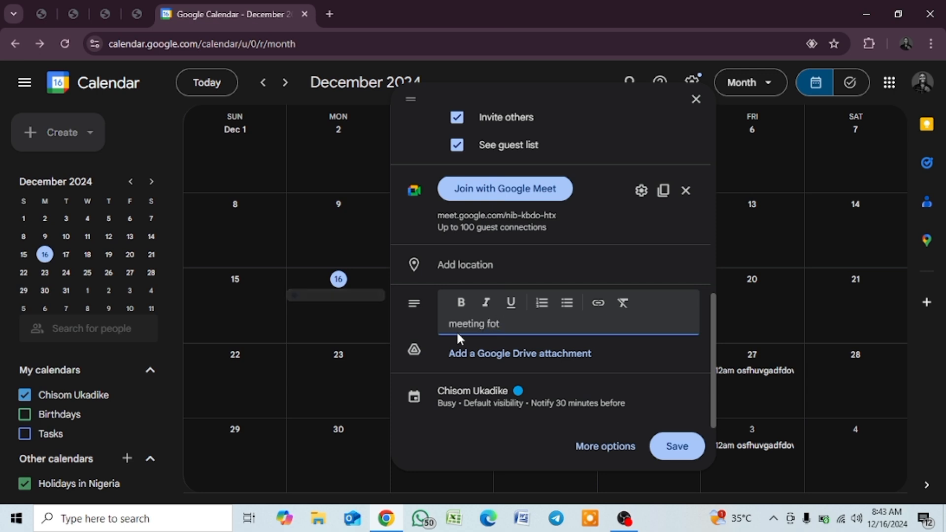
type("he")
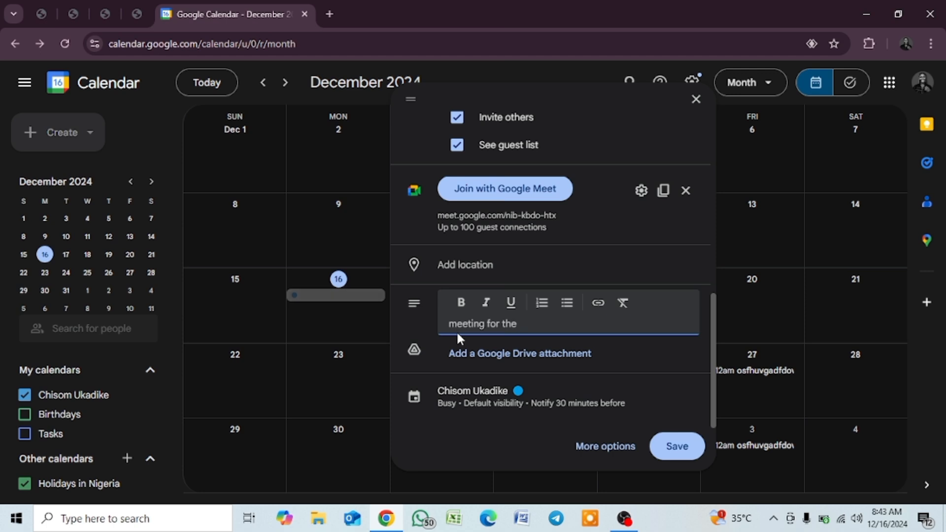
type(" end of the y")
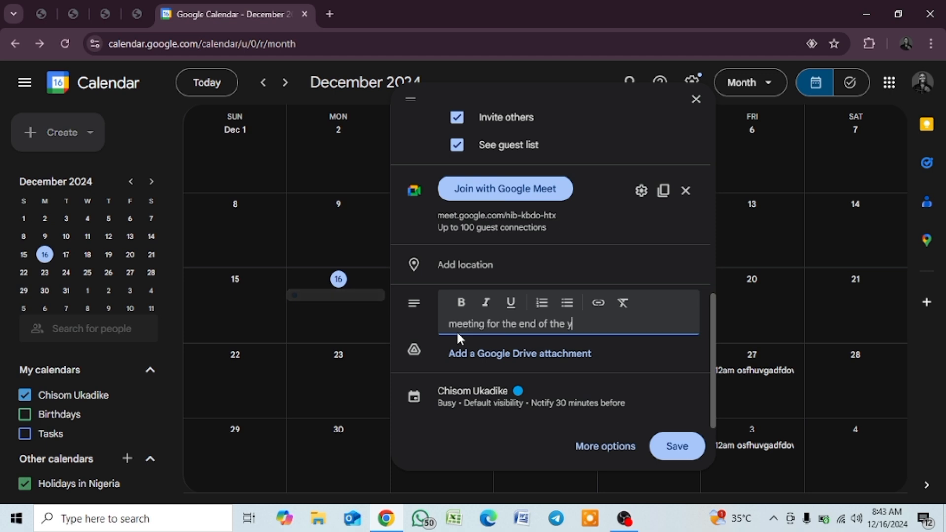
type("ear p")
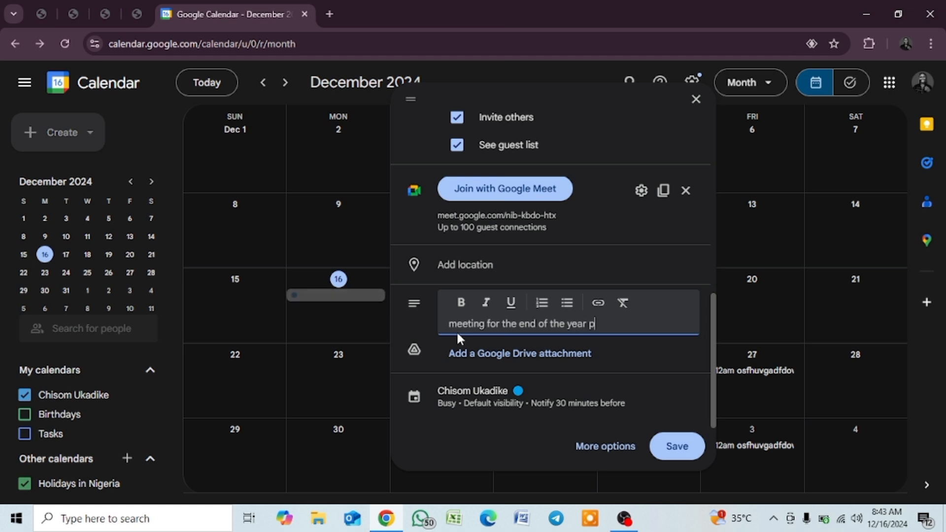
type("arty")
left_click(351, 493)
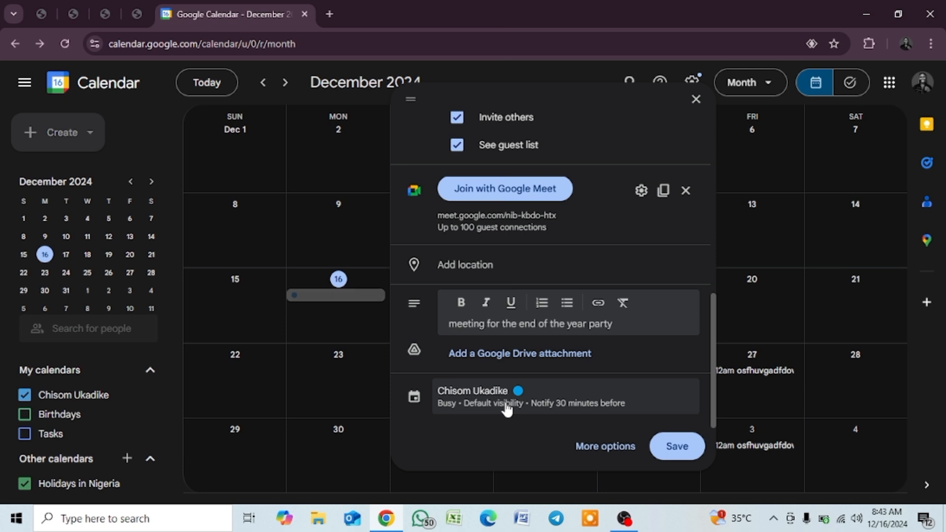
Step: Expand the Class Meeting event's calendar settings and set its event color to red
left_click(515, 394)
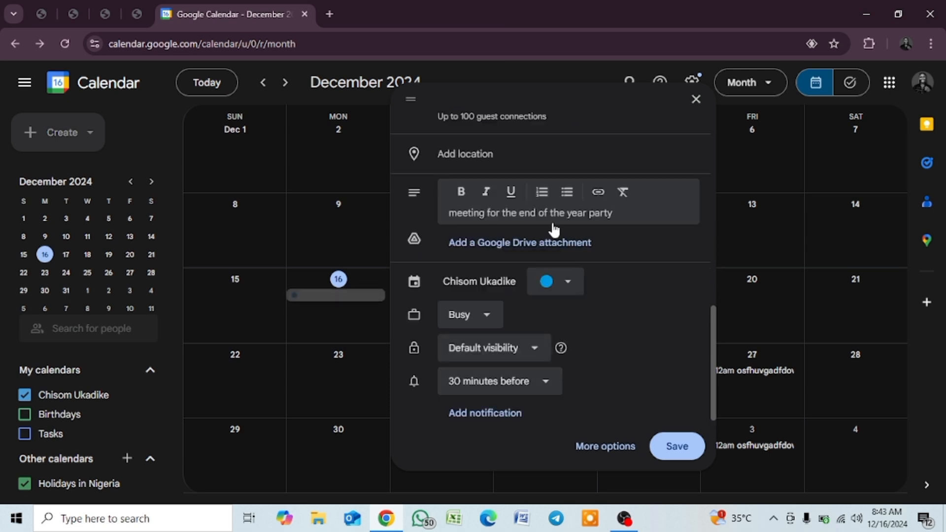
left_click(547, 282)
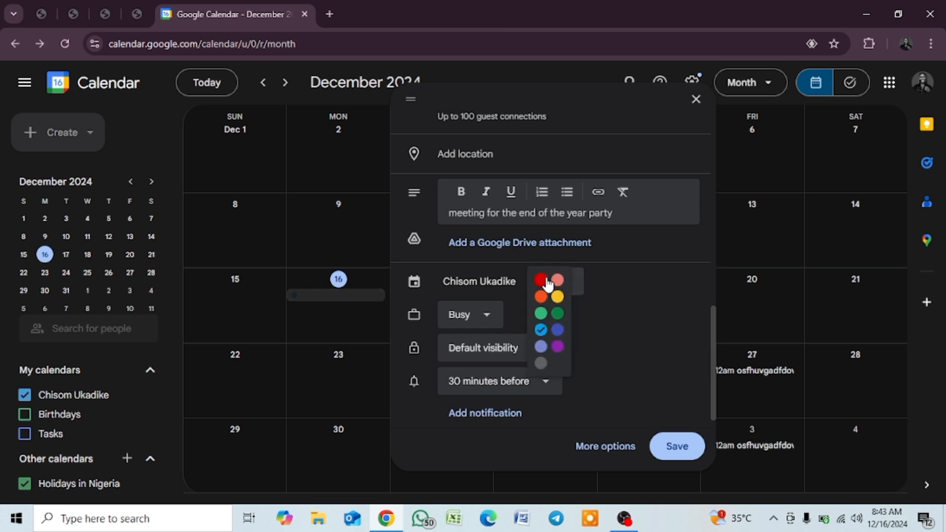
left_click(542, 284)
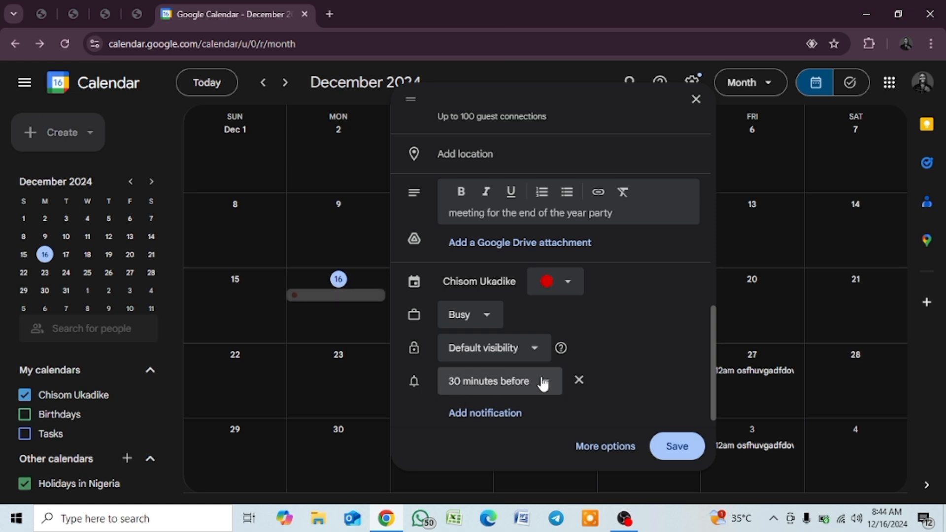
Step: Save the Class Meeting event without sending invitation emails to the guests
scroll(566, 391, "down", 1)
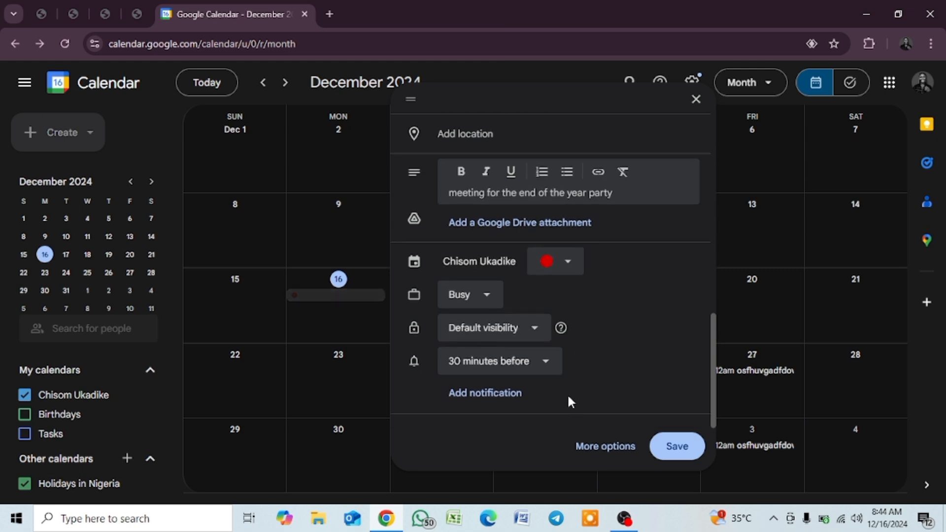
left_click(677, 446)
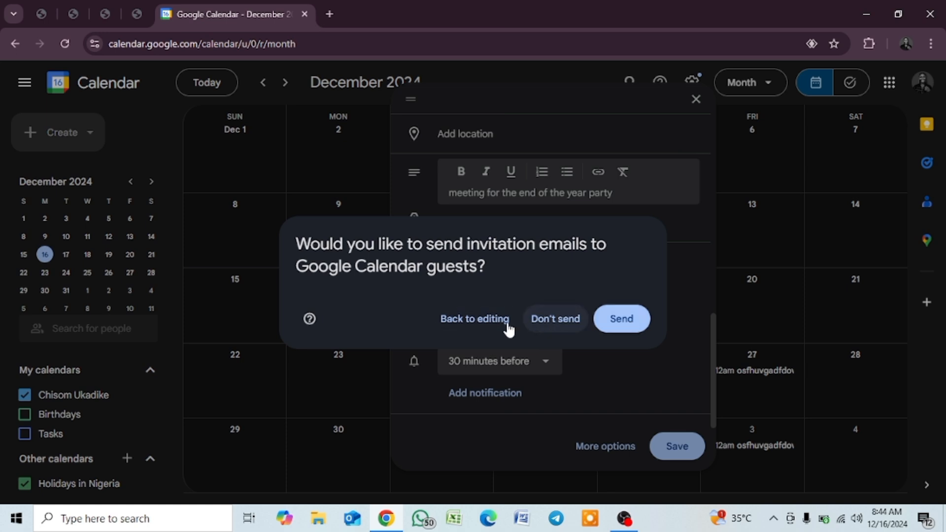
left_click(556, 326)
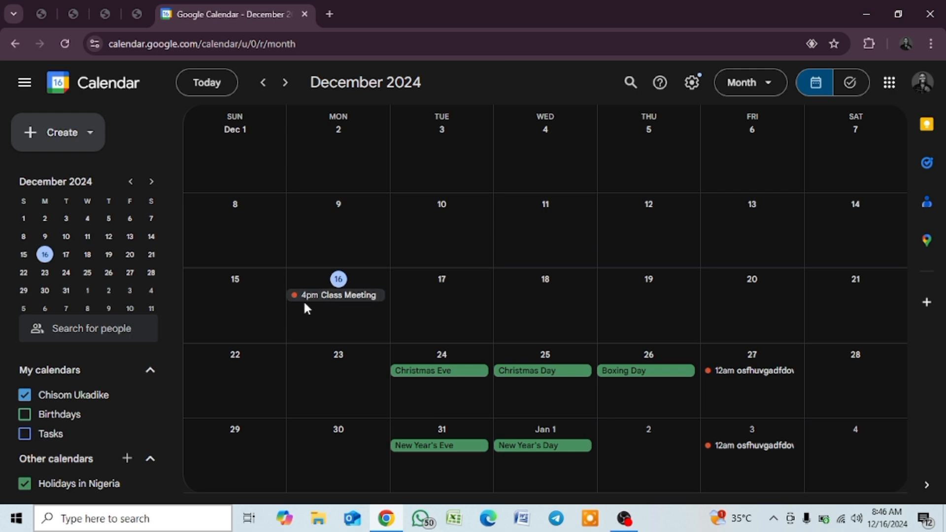
Step: Create a new event titled "Meeting with my doctor"
left_click(66, 138)
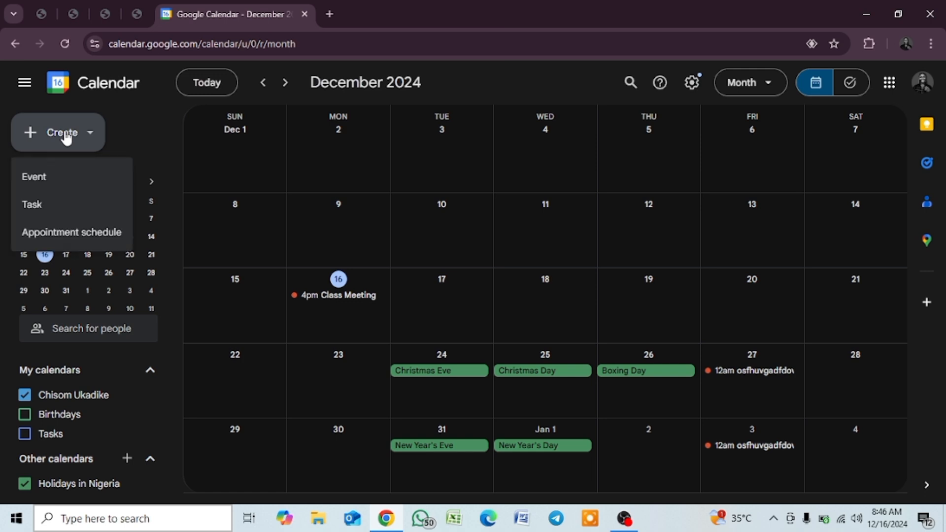
left_click(65, 178)
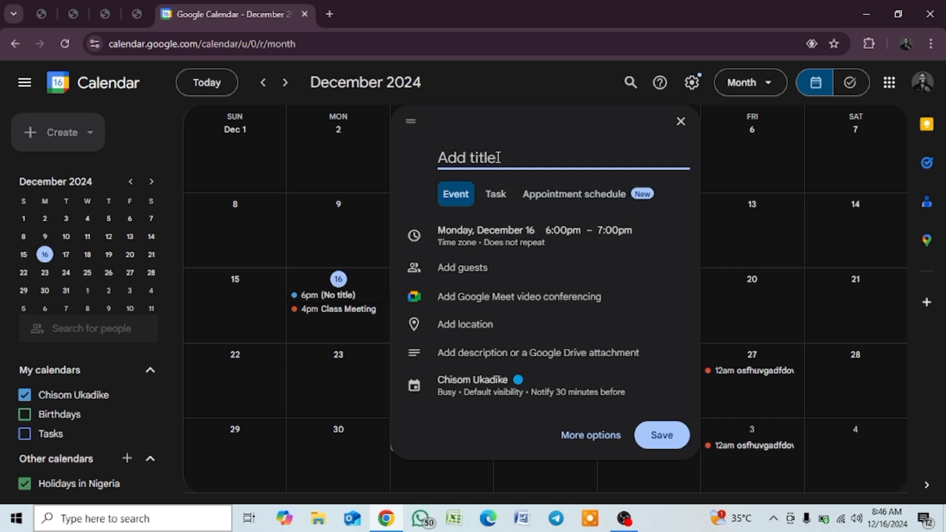
type("meeting with my doctor")
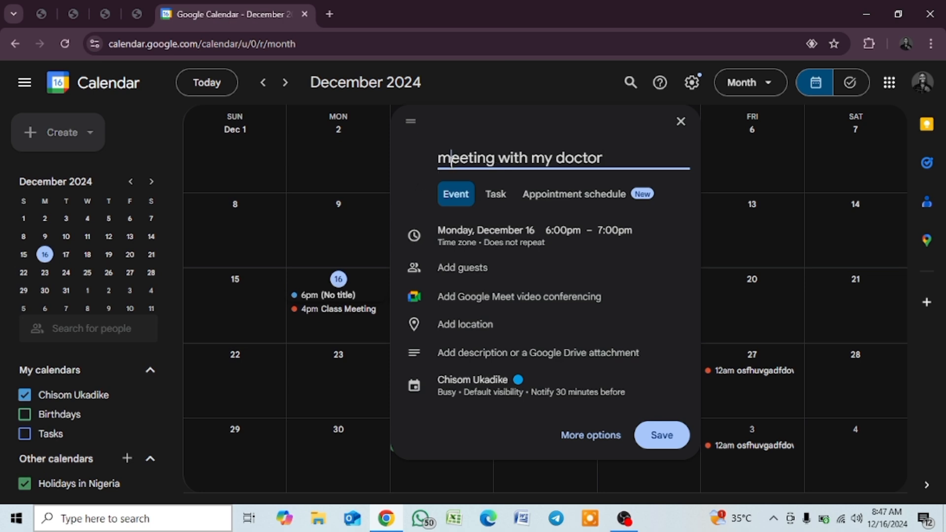
left_click(452, 163)
key("BackSpace")
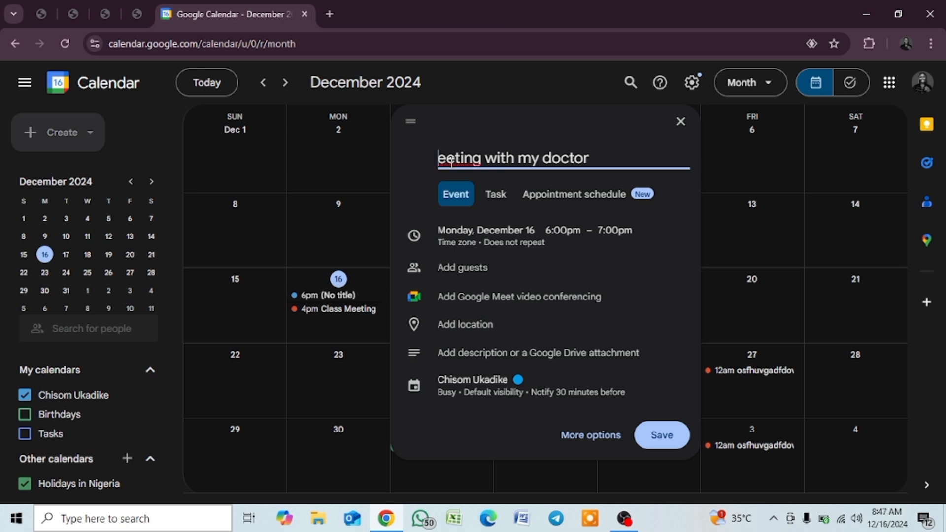
type("M")
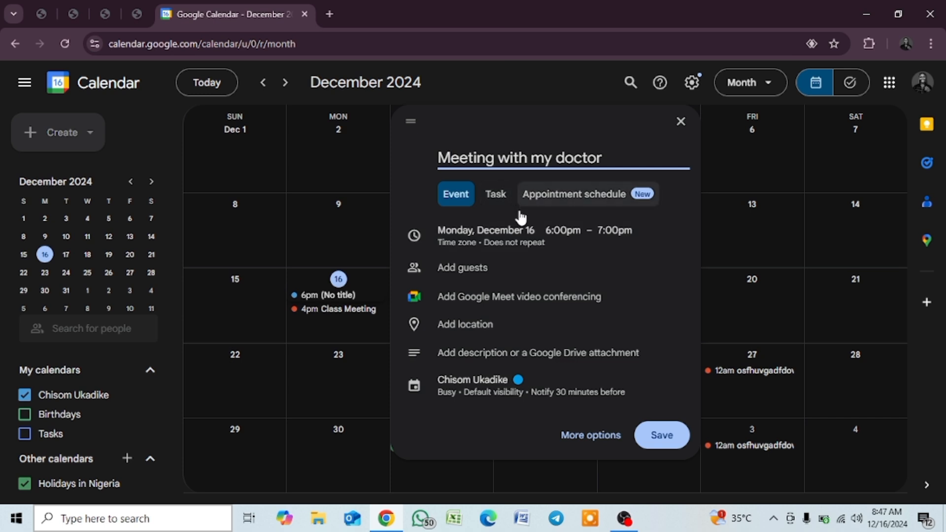
Step: Set the doctor meeting's start time on Monday, December 16 to 1:00pm
left_click(567, 235)
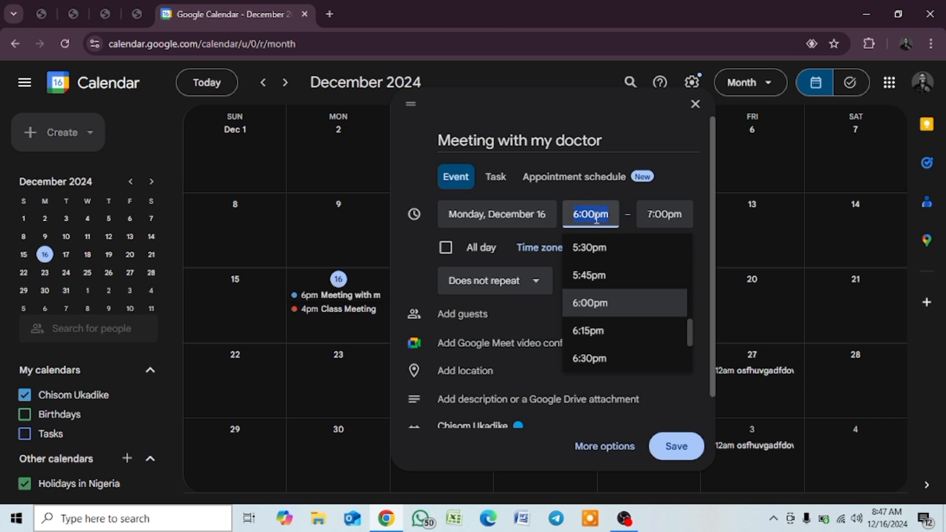
scroll(610, 274, "down", 2)
scroll(611, 274, "up", 2)
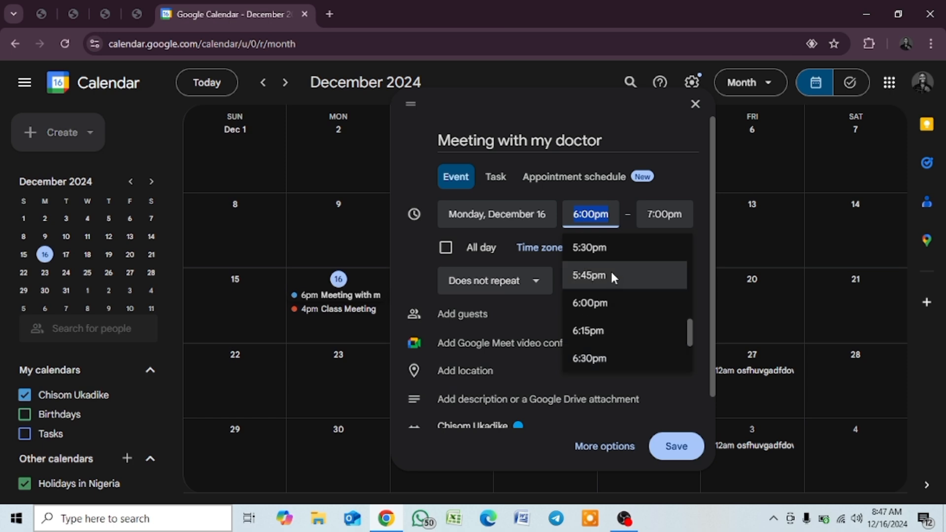
scroll(611, 274, "up", 7)
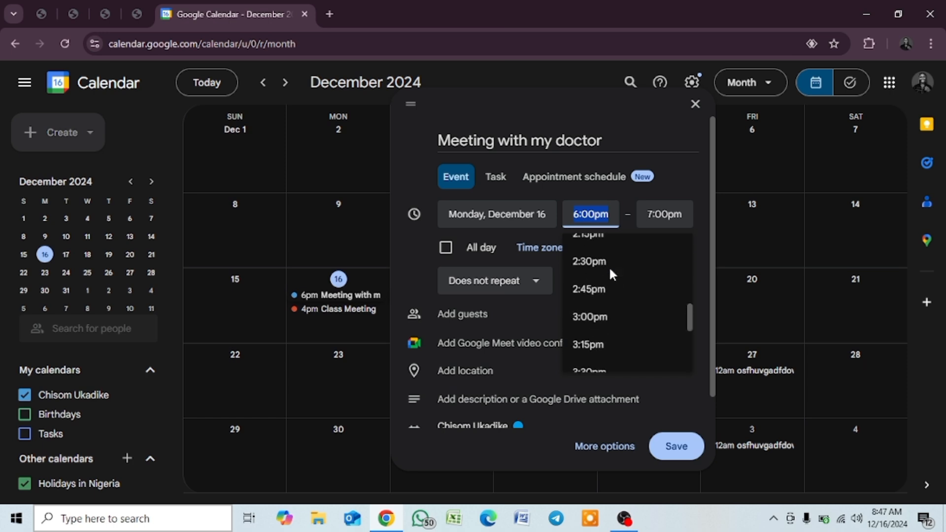
scroll(610, 273, "up", 2)
scroll(610, 270, "down", 2)
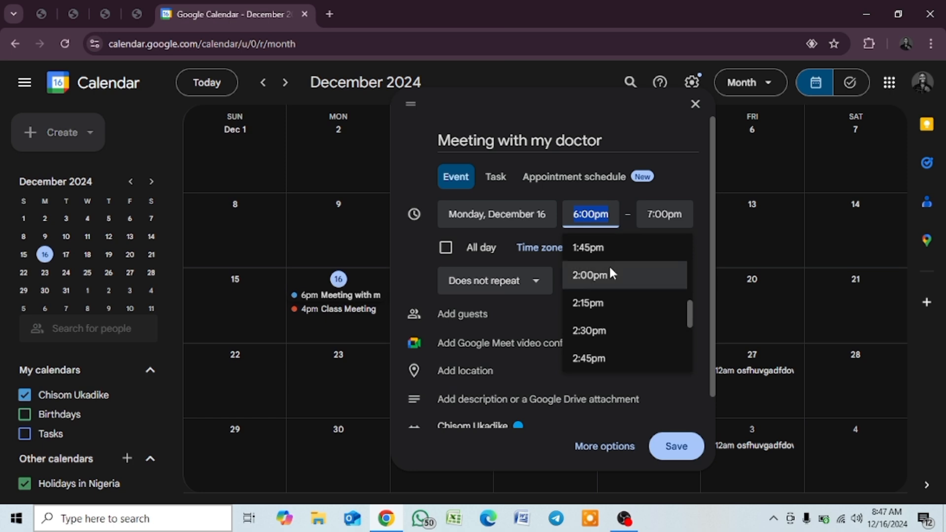
scroll(609, 270, "up", 3)
scroll(608, 267, "down", 2)
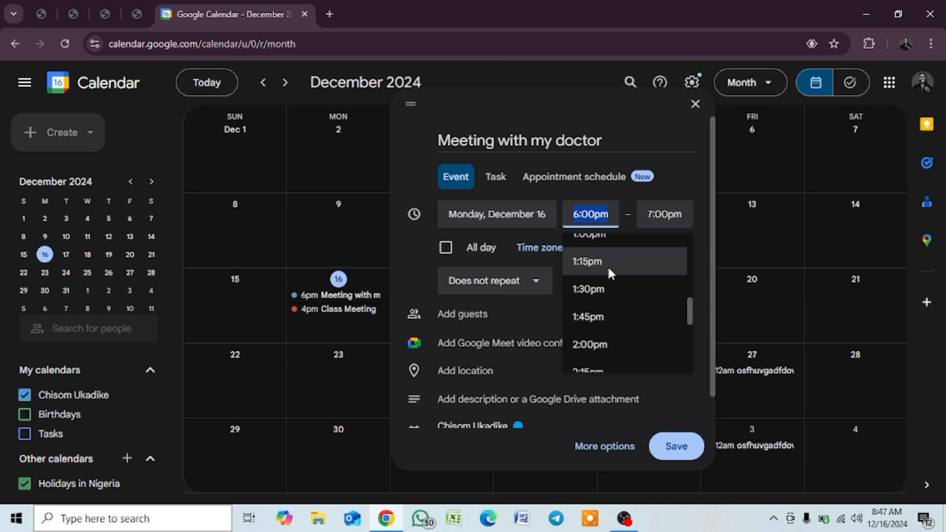
scroll(606, 265, "up", 2)
left_click(601, 296)
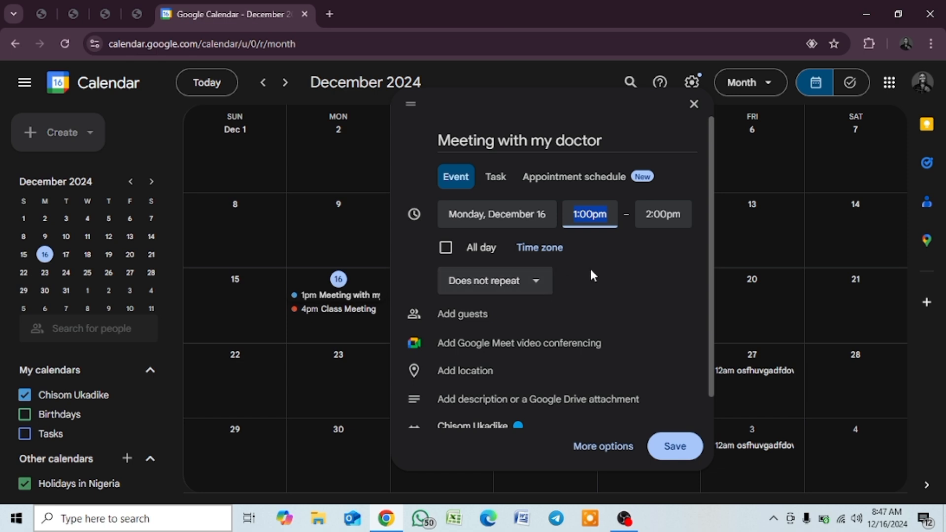
Step: Give the doctor meeting a custom recurrence that repeats every 1 week on Monday and Wednesday
left_click(501, 288)
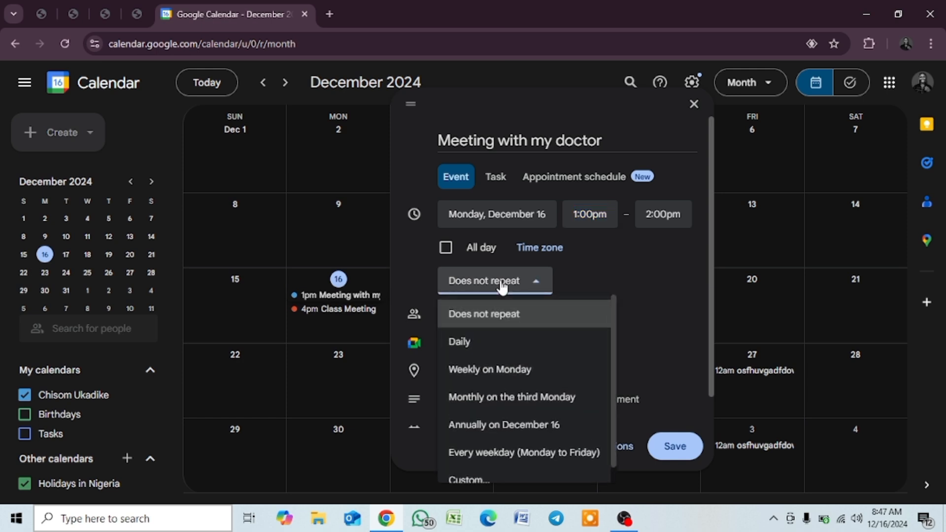
scroll(501, 289, "down", 1)
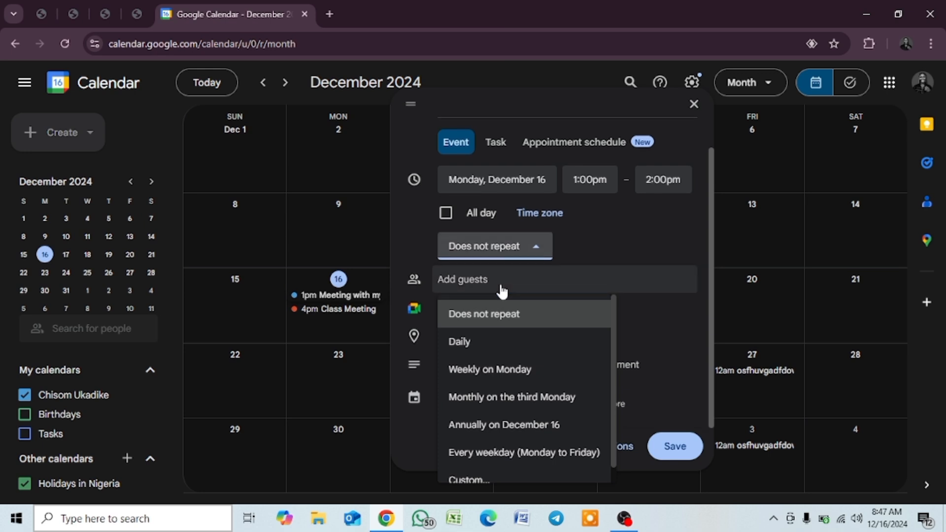
scroll(473, 359, "down", 1)
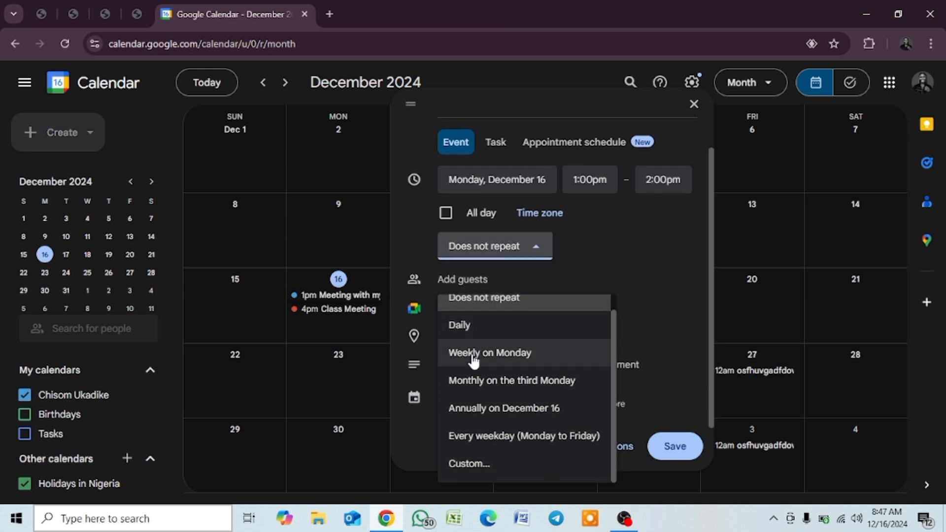
scroll(474, 361, "up", 1)
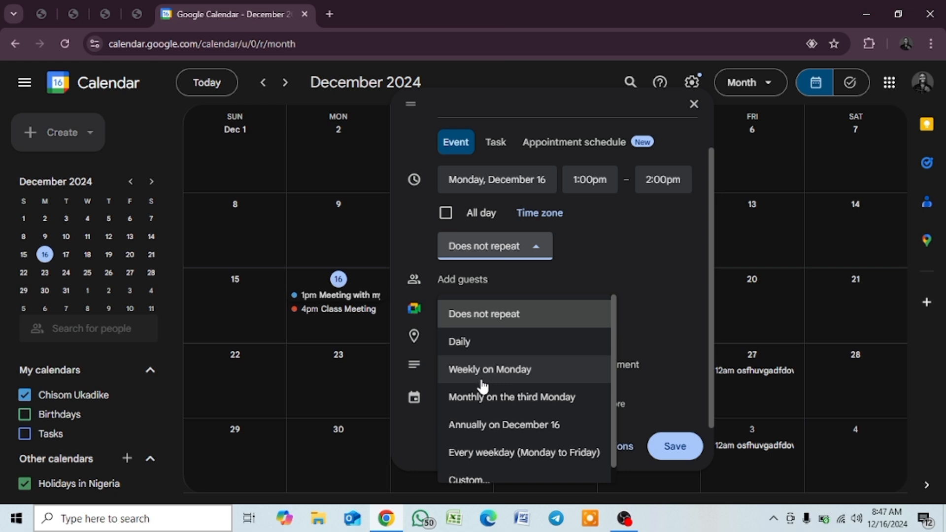
scroll(483, 391, "down", 1)
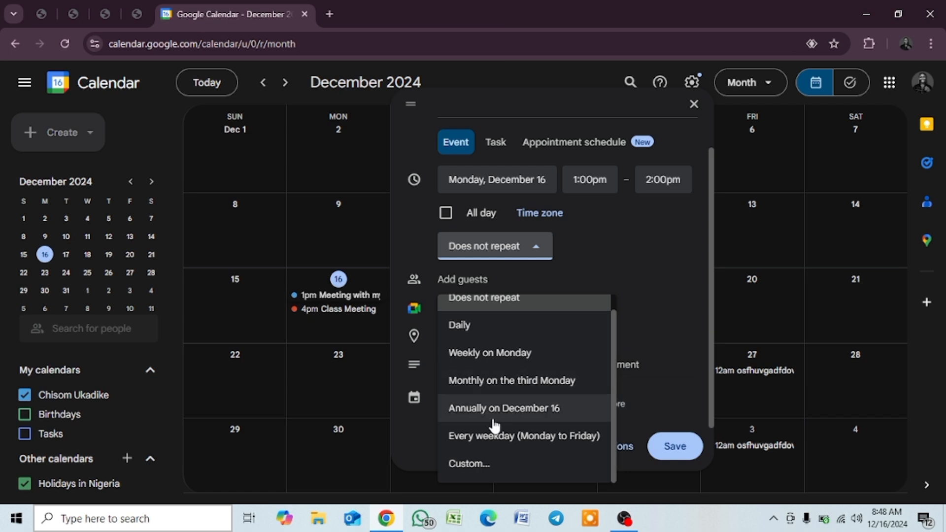
left_click(492, 464)
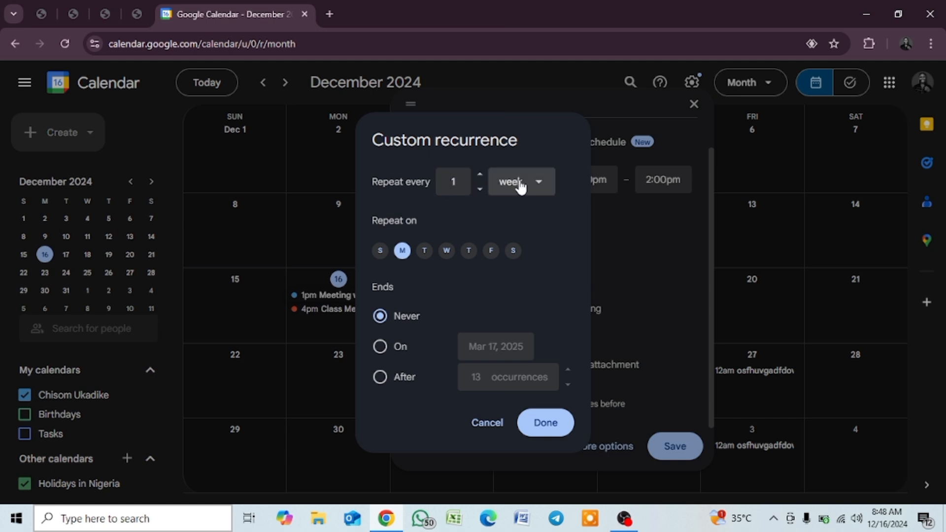
left_click(535, 188)
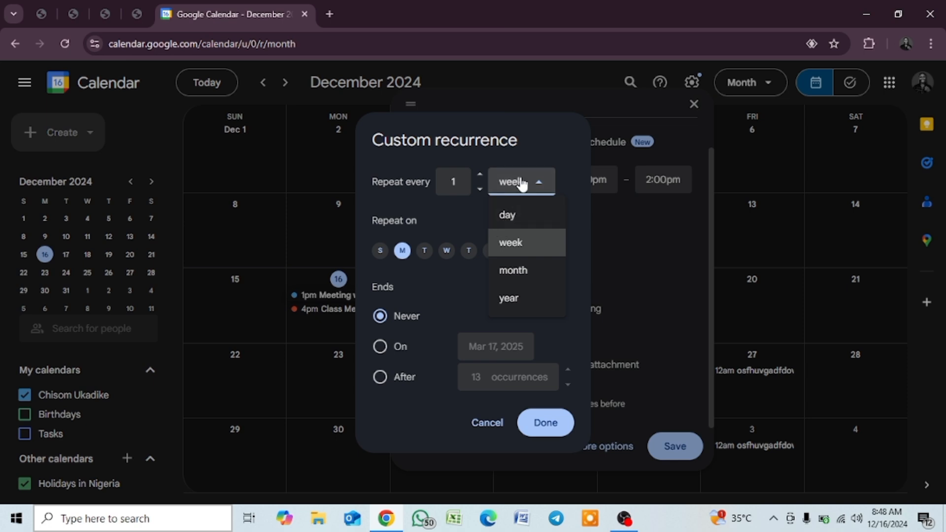
left_click(540, 186)
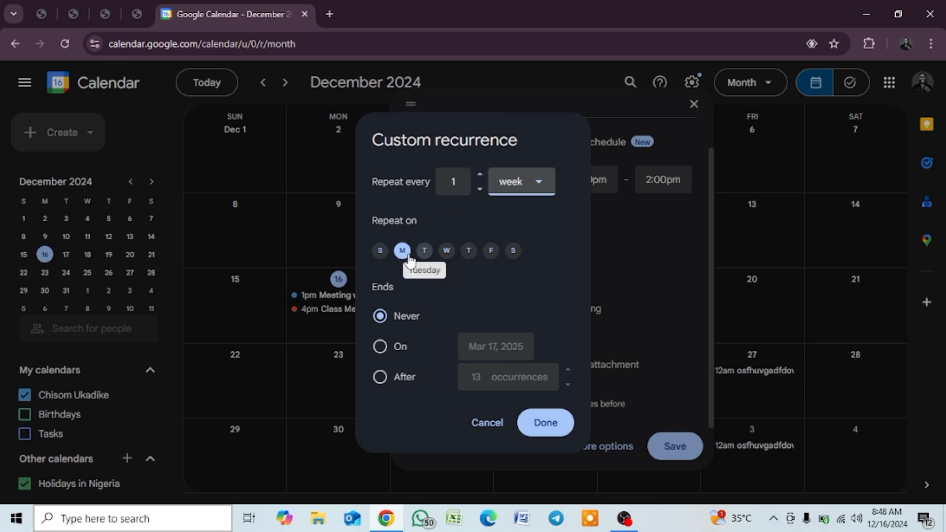
left_click(445, 256)
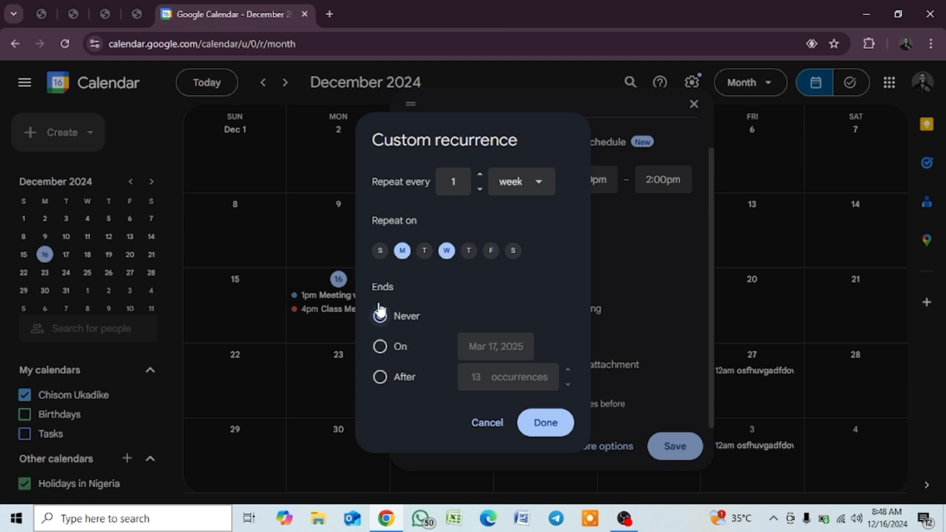
Step: Make the custom recurrence end on a specific date and try to pick January 1, 2025
left_click(381, 346)
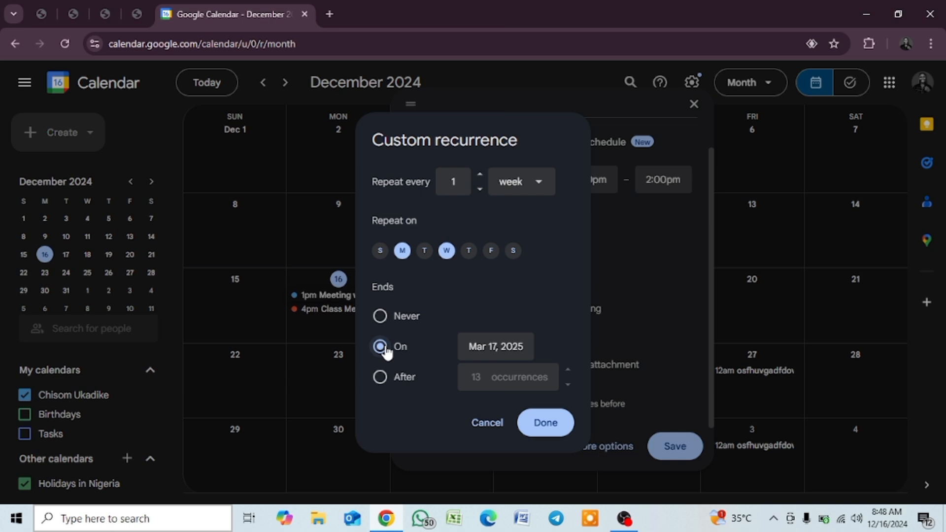
left_click(504, 348)
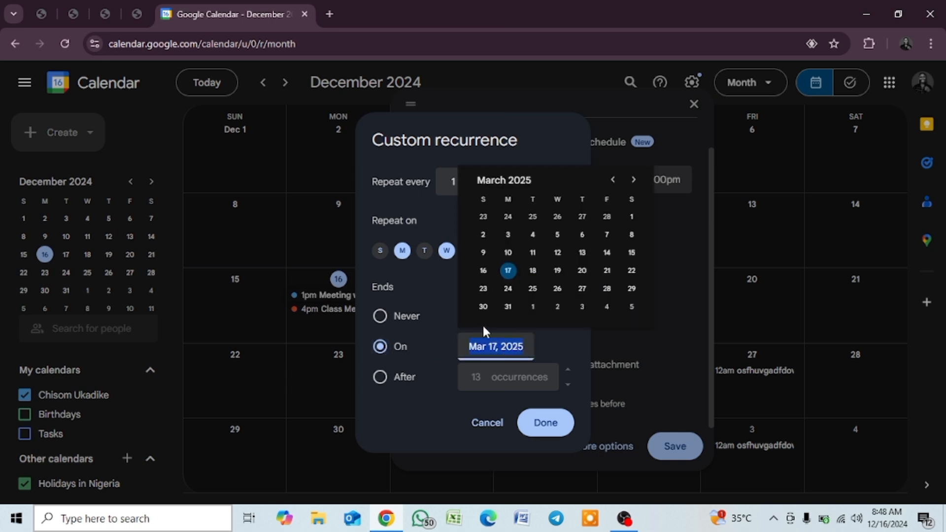
left_click(613, 179)
left_click(613, 180)
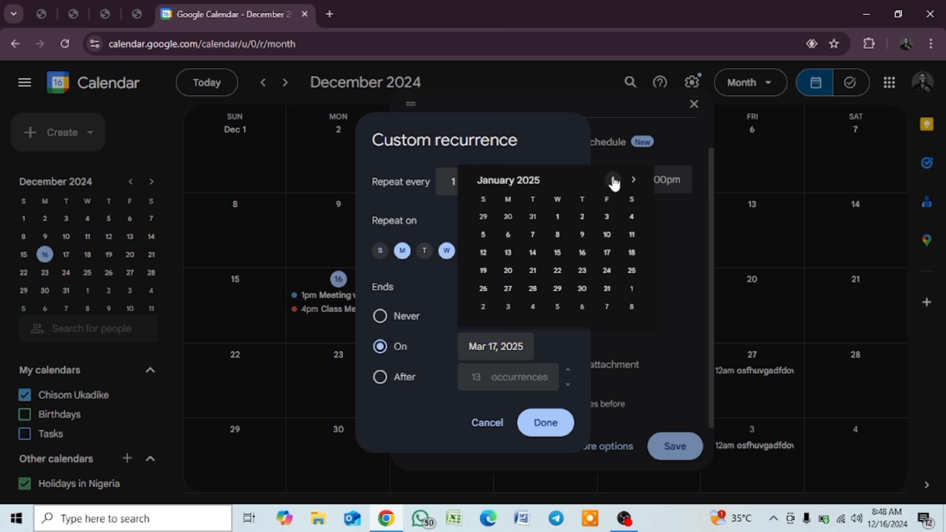
left_click(559, 226)
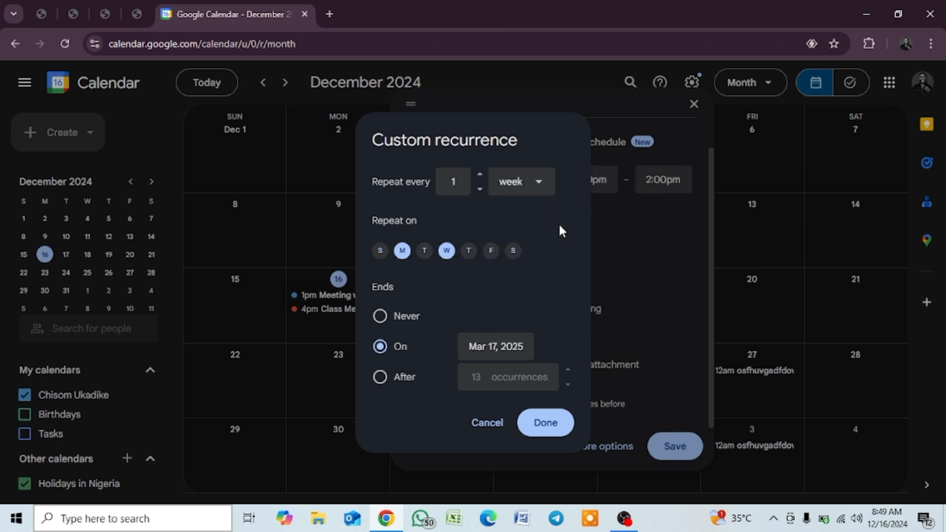
Step: Set the recurrence's end date to Jan 1, 2025 and apply the custom recurrence
left_click(494, 346)
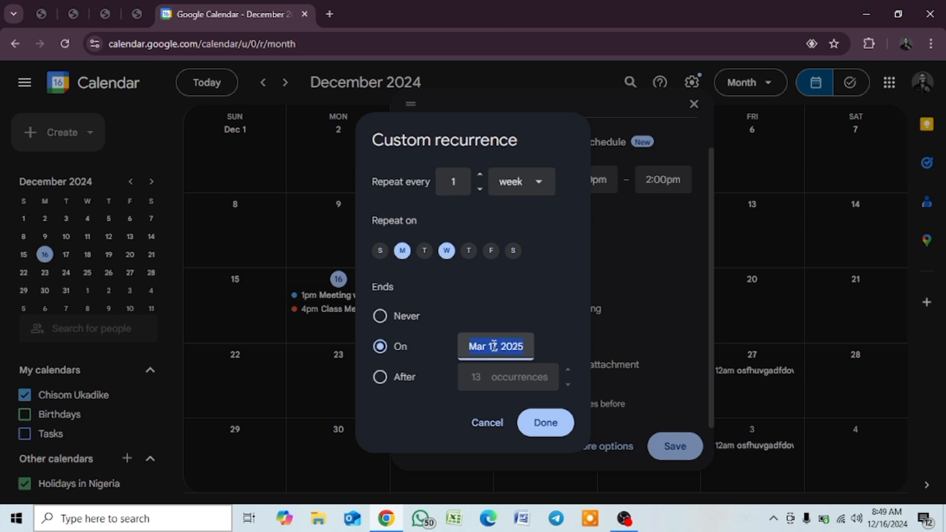
left_click(494, 346)
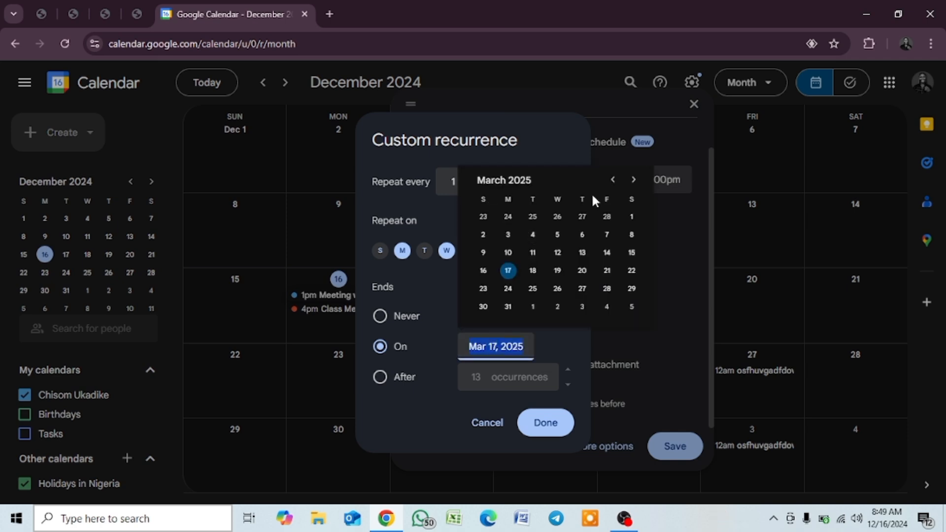
left_click(613, 180)
left_click(612, 181)
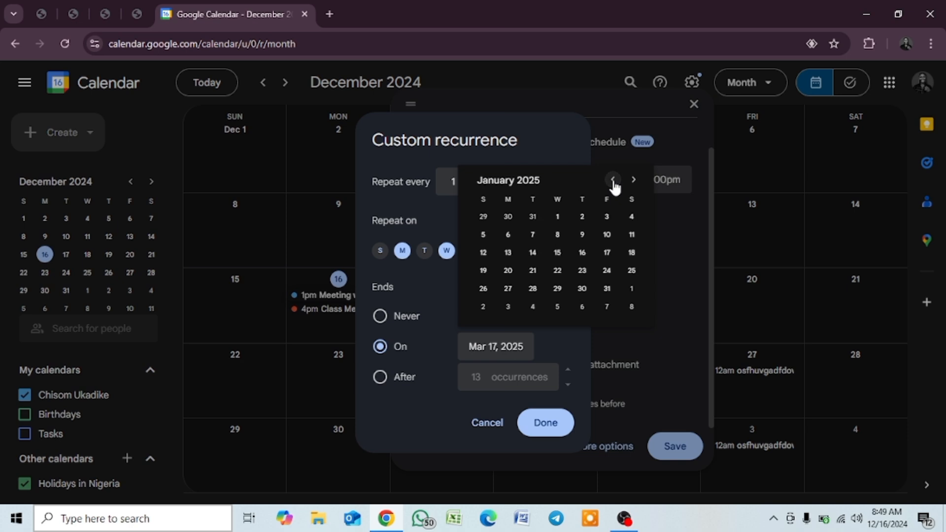
left_click(612, 181)
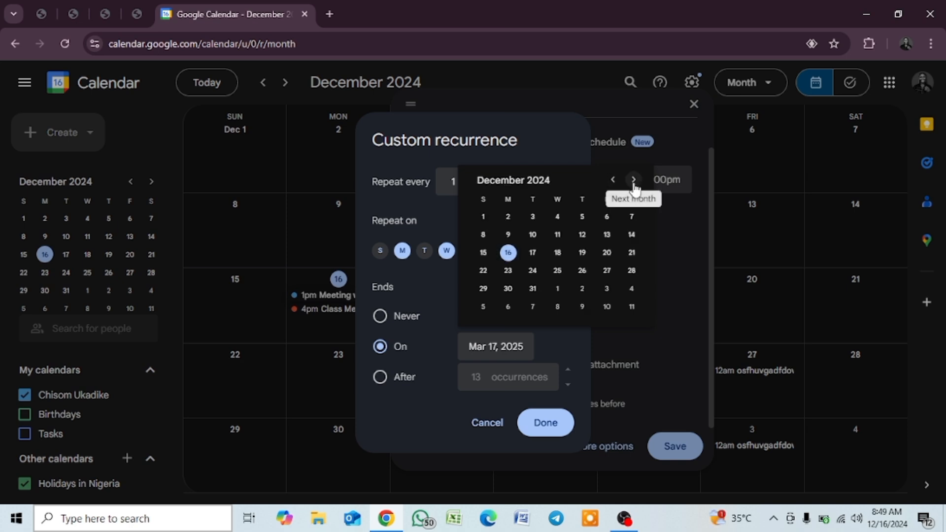
left_click(634, 180)
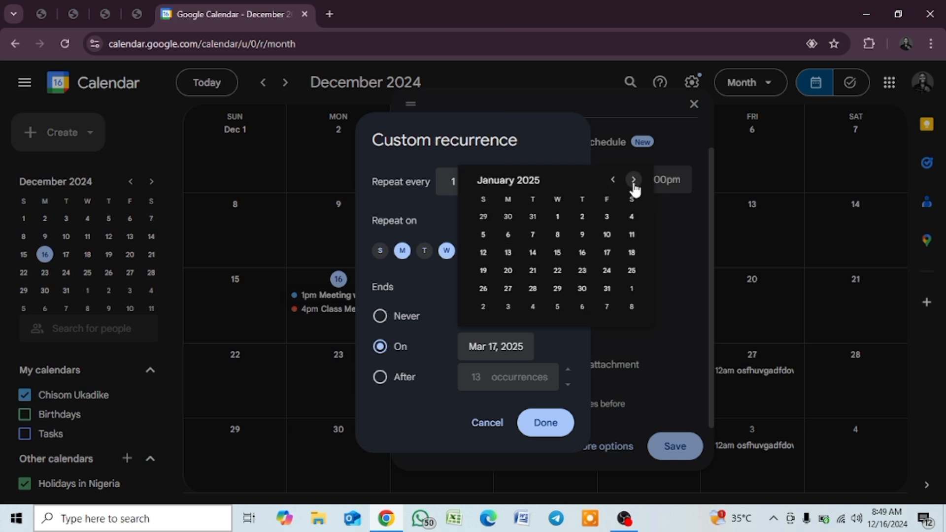
left_click(558, 217)
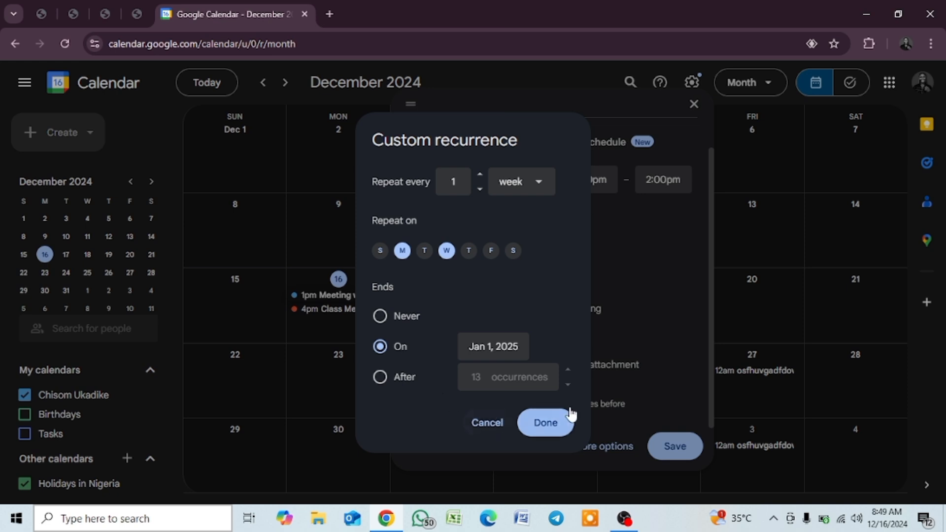
left_click(545, 425)
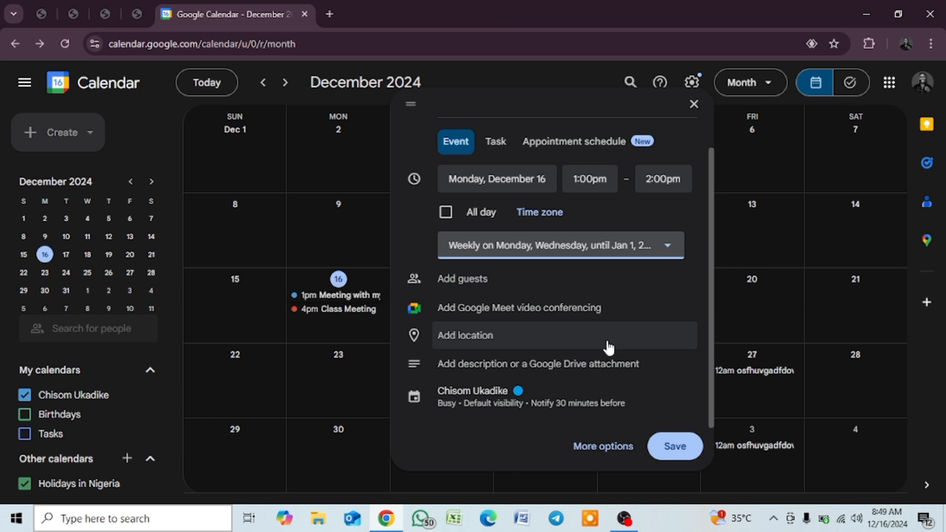
Step: Set the doctor meeting's event color to yellow and save the event
scroll(609, 348, "up", 1)
scroll(608, 347, "down", 1)
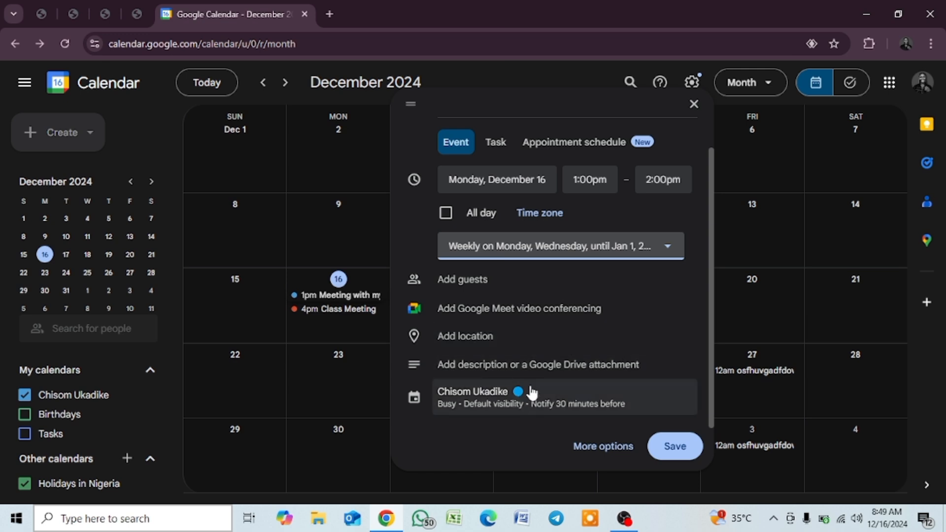
left_click(516, 394)
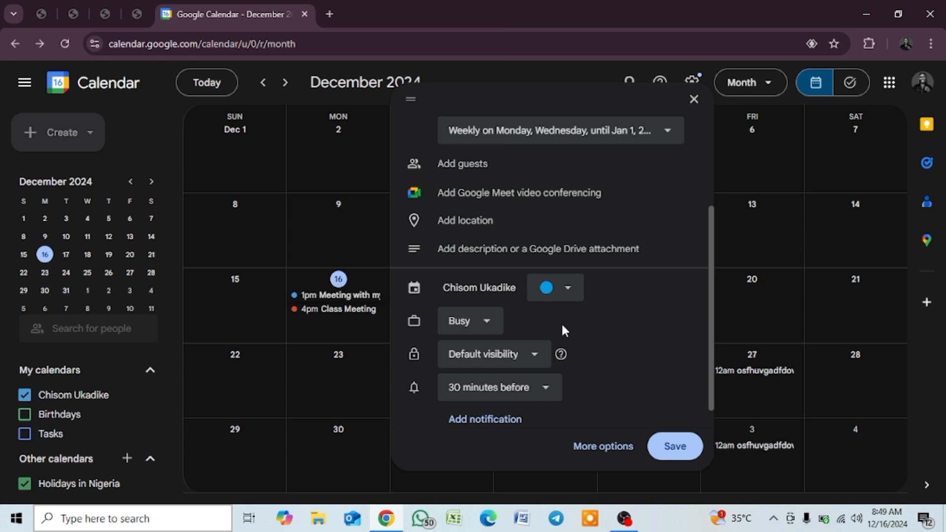
left_click(548, 288)
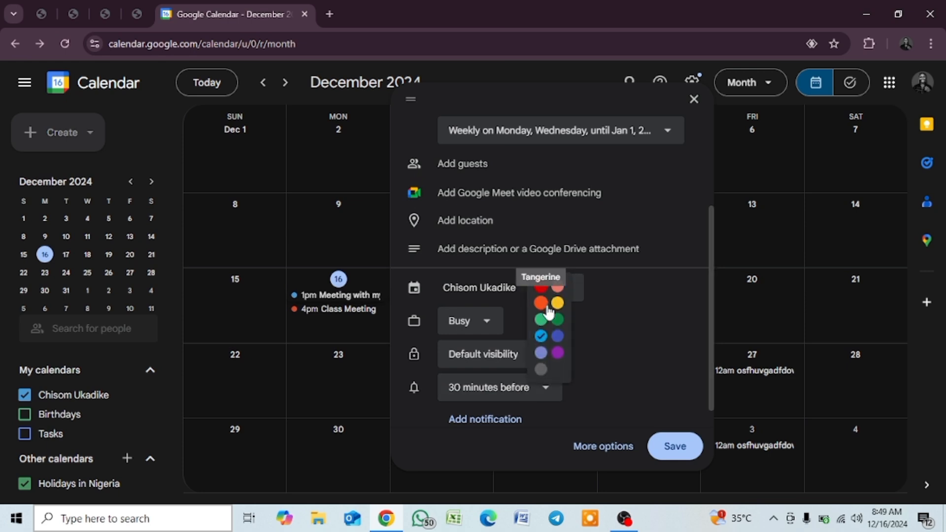
left_click(555, 307)
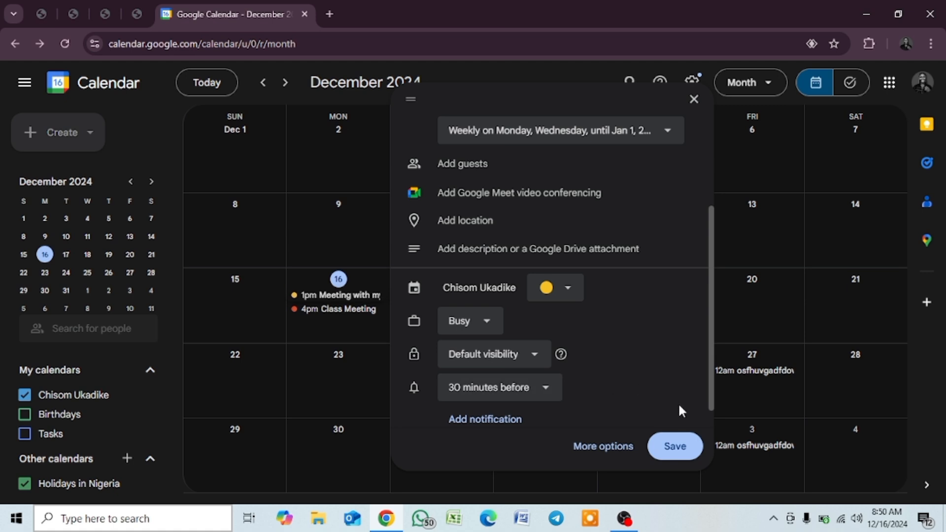
left_click(674, 445)
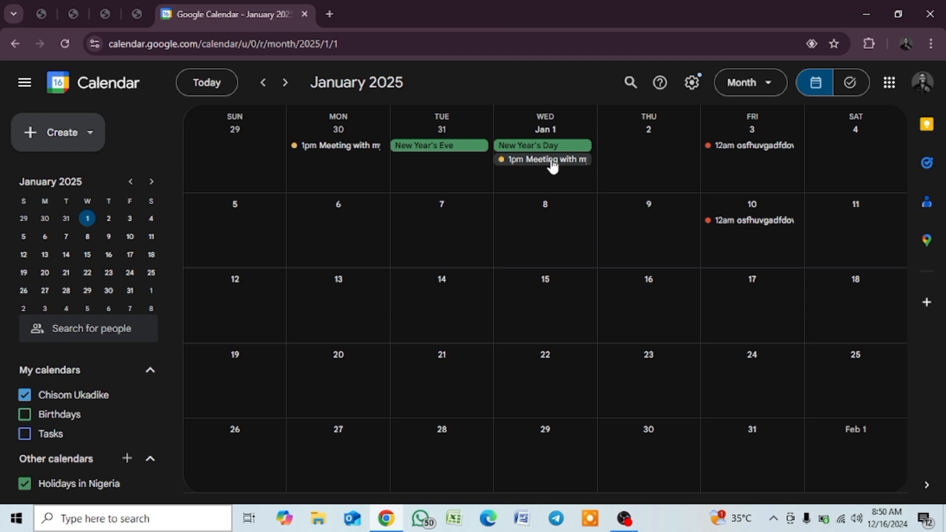
Step: Delete all occurrences of the recurring 12am event shown on Friday, December 27
scroll(333, 149, "up", 1)
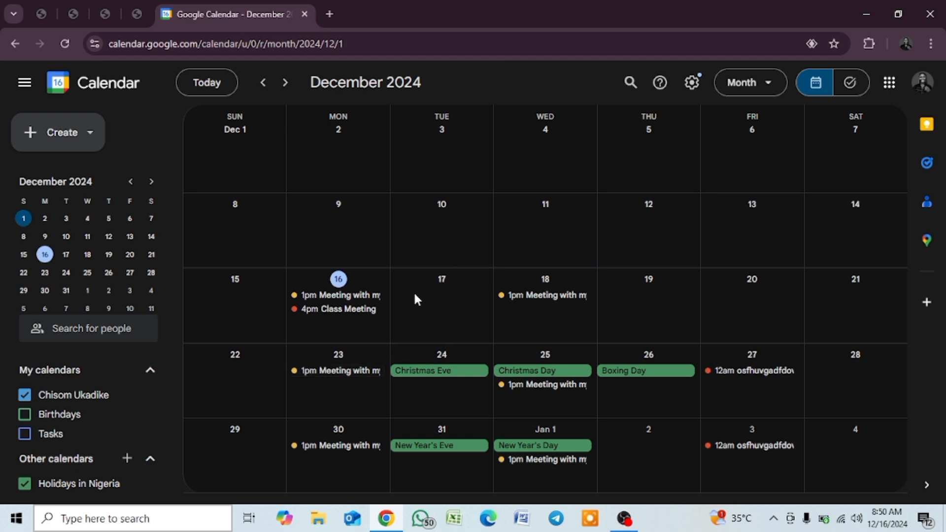
left_click(740, 379)
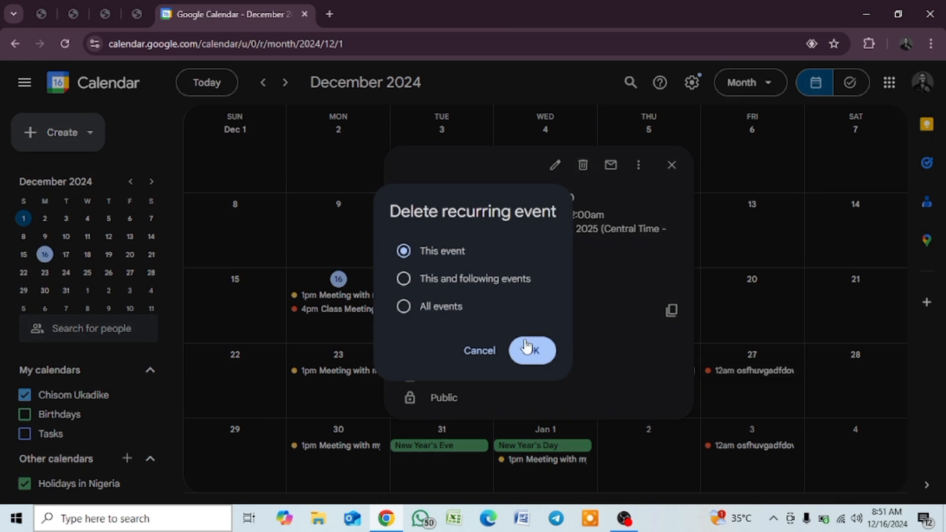
left_click(403, 307)
left_click(531, 351)
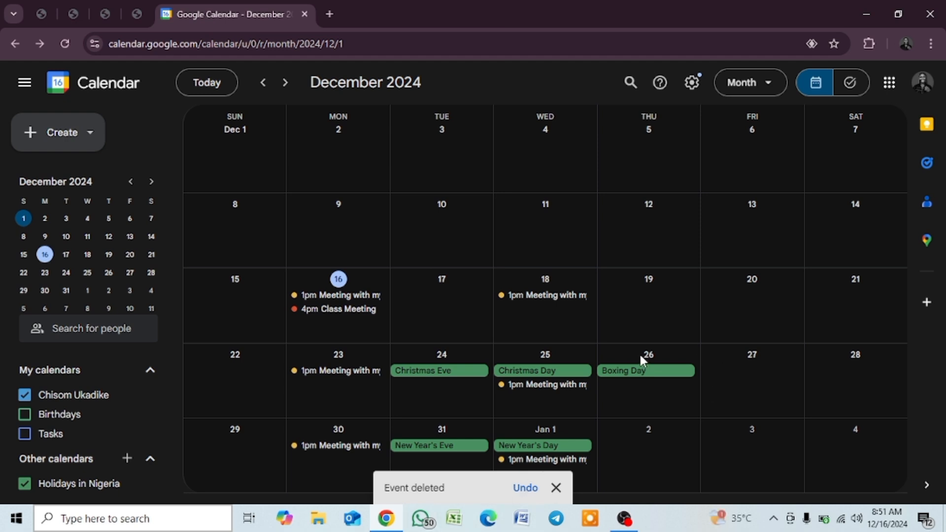
Step: Open the Wednesday, December 18 doctor meeting for editing, review its details and guest permissions, and save it
left_click(553, 298)
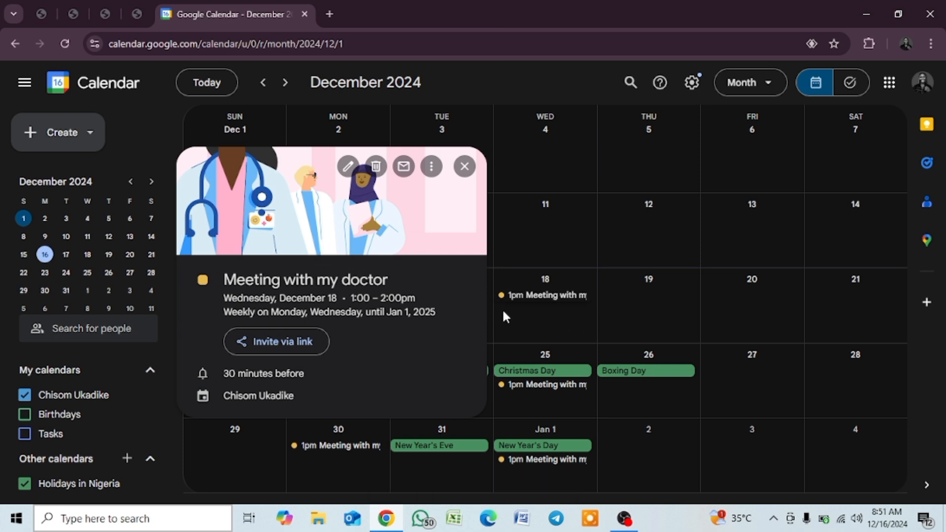
left_click(347, 172)
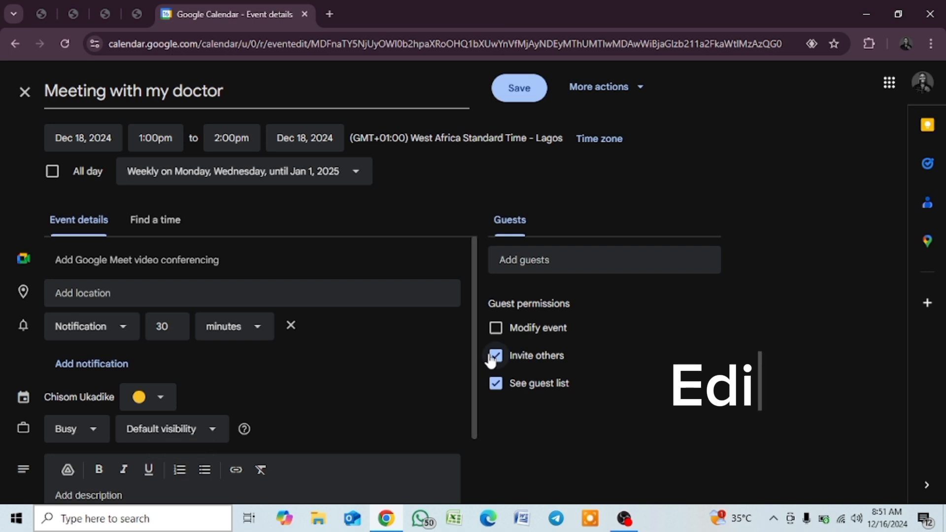
scroll(312, 363, "down", 2)
scroll(312, 363, "up", 2)
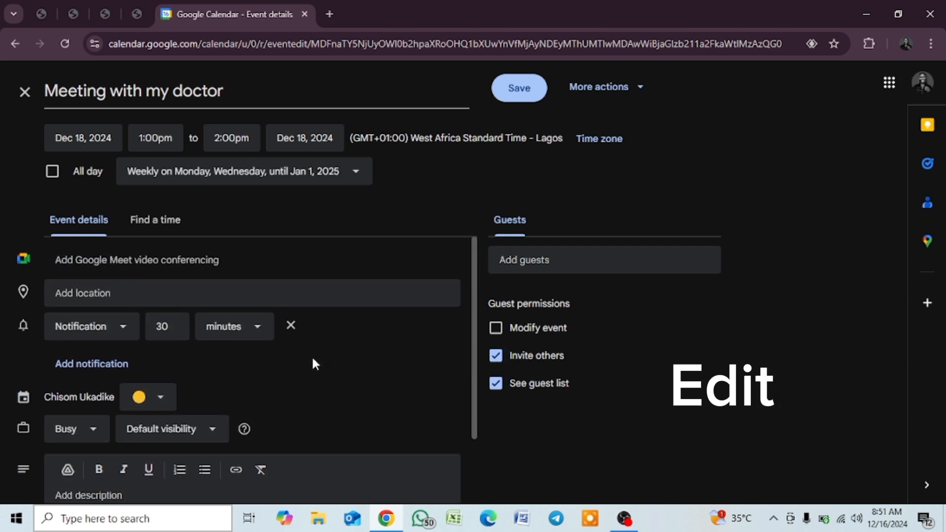
scroll(314, 364, "down", 1)
scroll(315, 365, "down", 1)
scroll(315, 364, "up", 1)
scroll(315, 364, "down", 1)
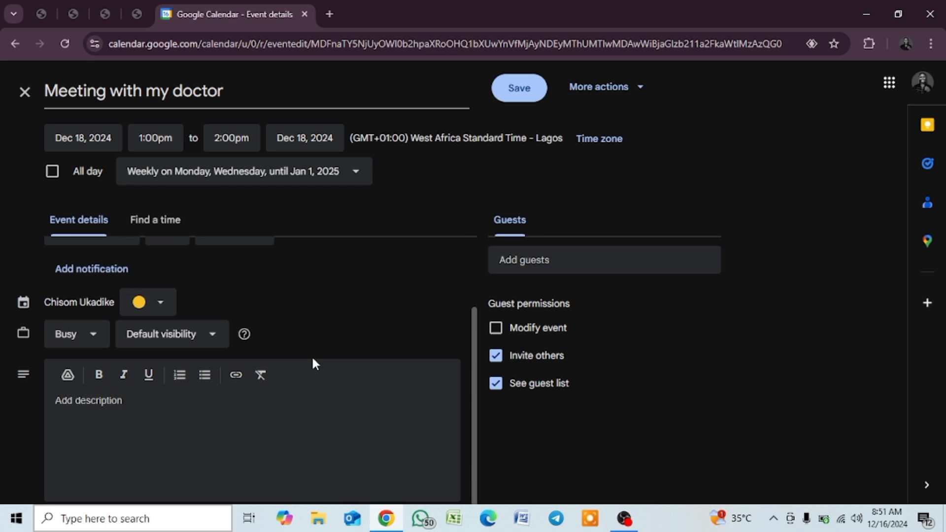
scroll(315, 364, "up", 2)
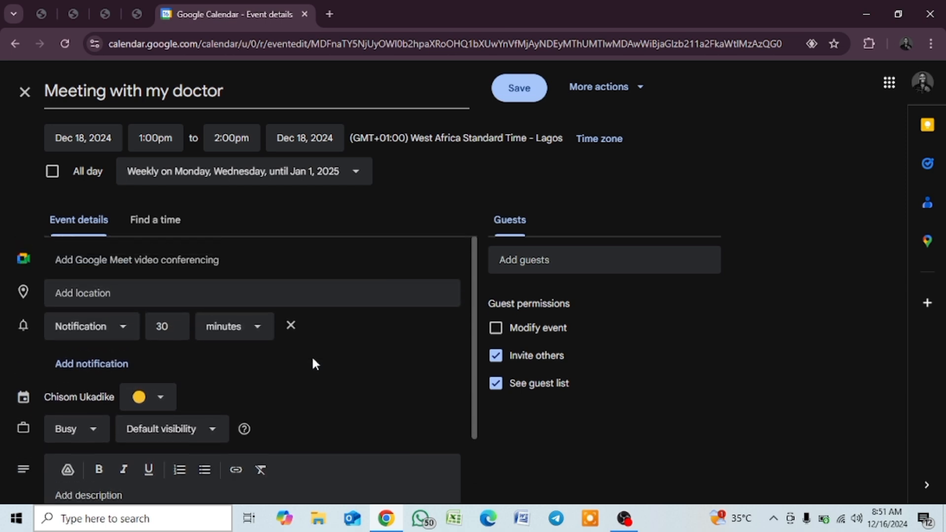
left_click(542, 100)
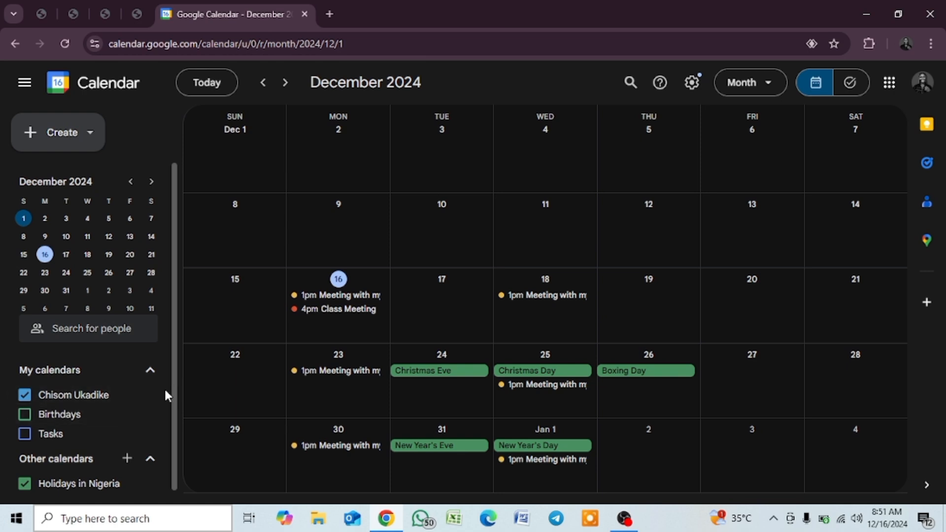
Step: Show January 2025 in the month view
key("n")
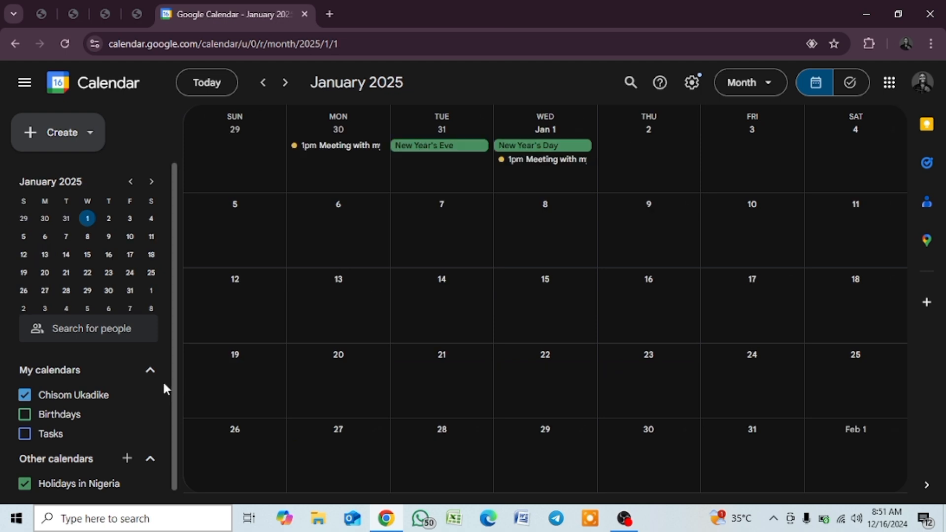
scroll(163, 383, "down", 1)
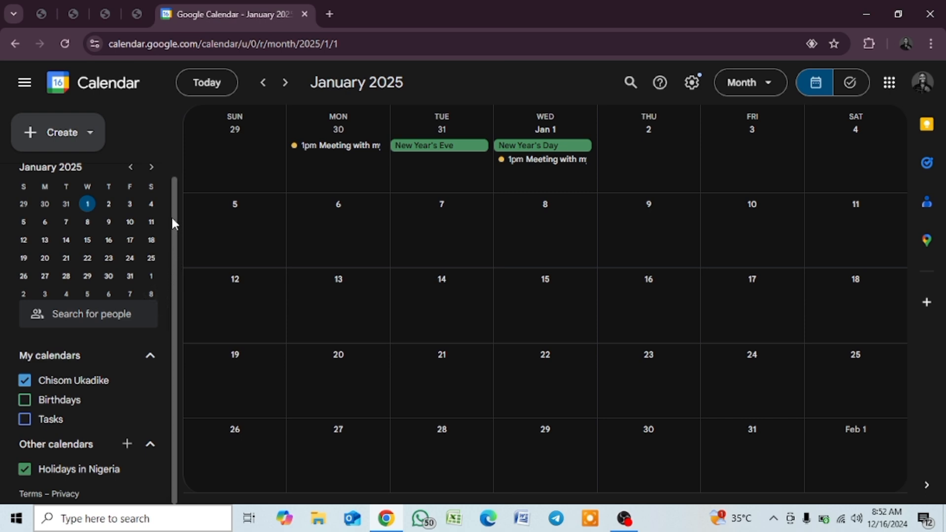
scroll(172, 219, "up", 1)
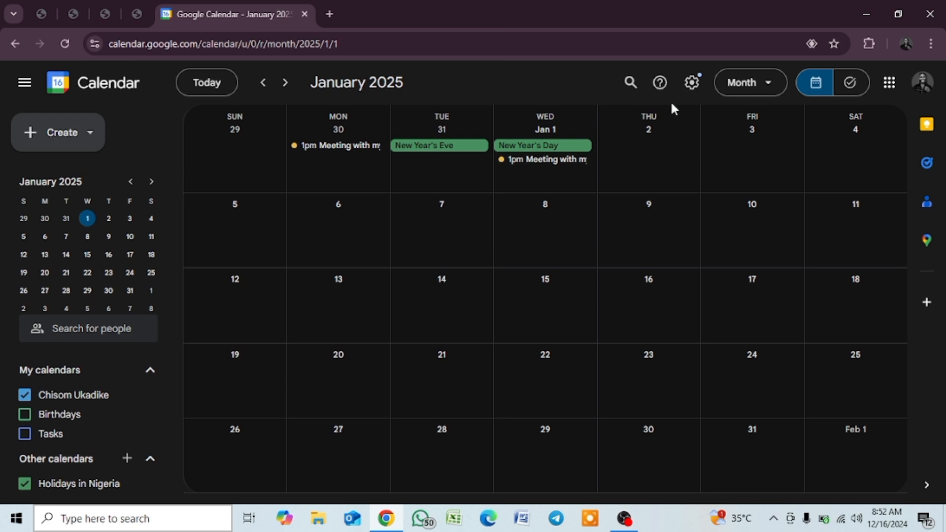
Step: Open the calendar's general settings and examine the available primary time zone options without changing the selection
left_click(693, 87)
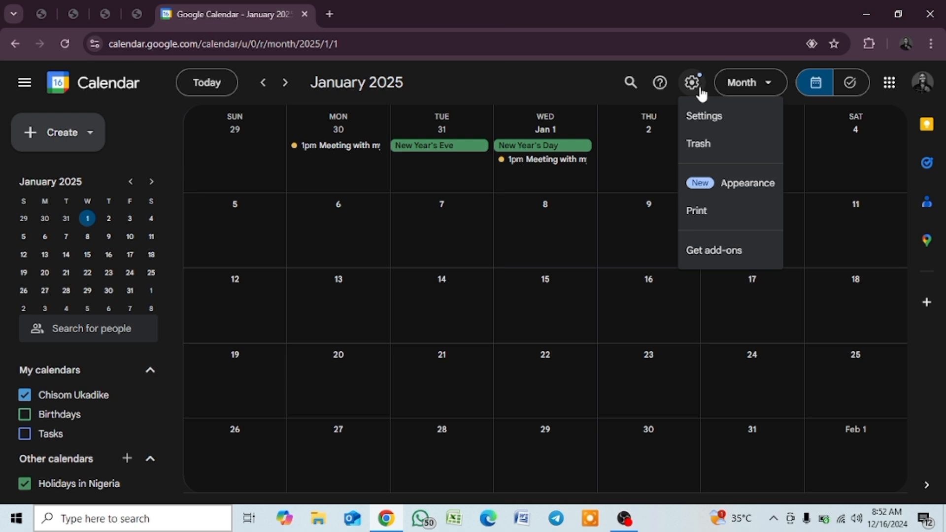
left_click(689, 118)
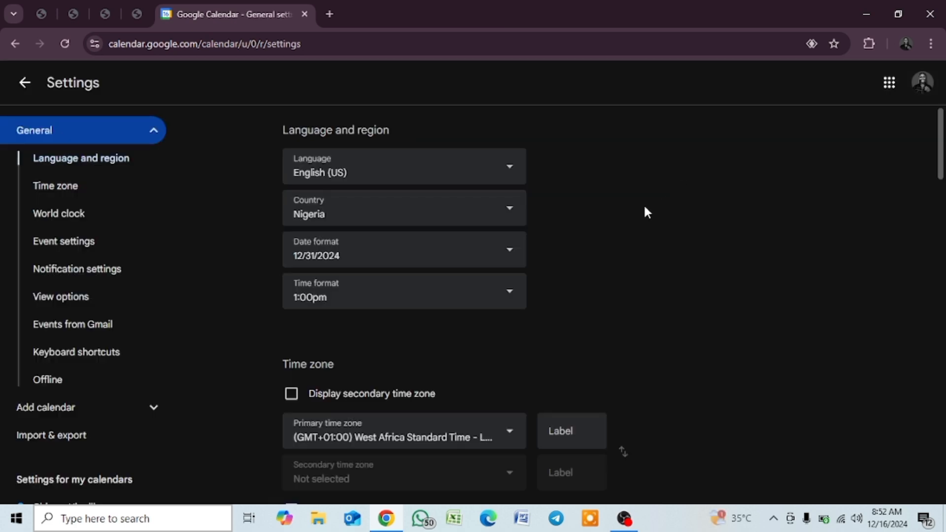
scroll(634, 206, "down", 3)
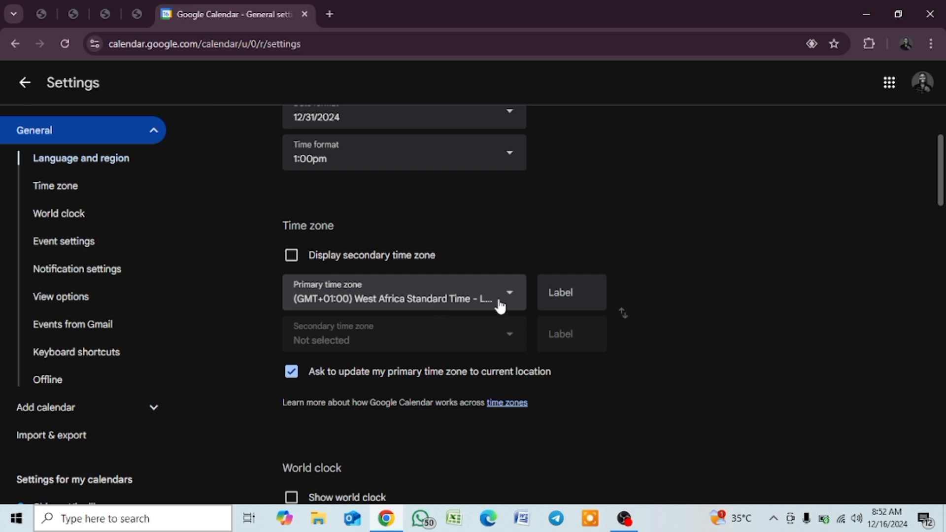
left_click(510, 298)
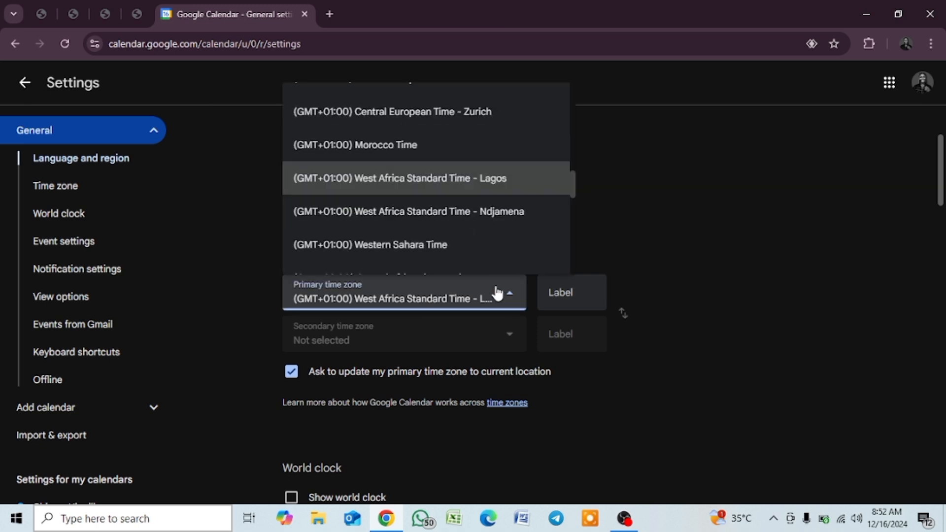
scroll(490, 214, "up", 8)
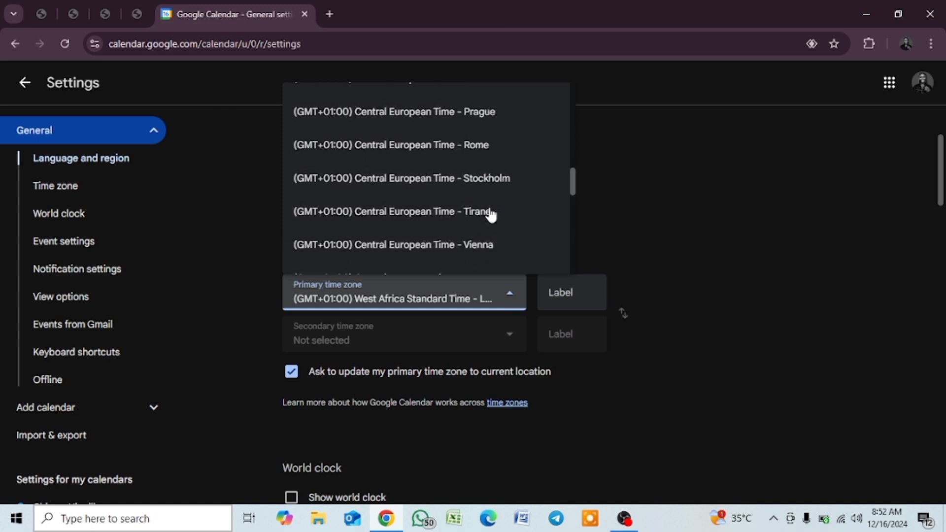
scroll(490, 214, "up", 10)
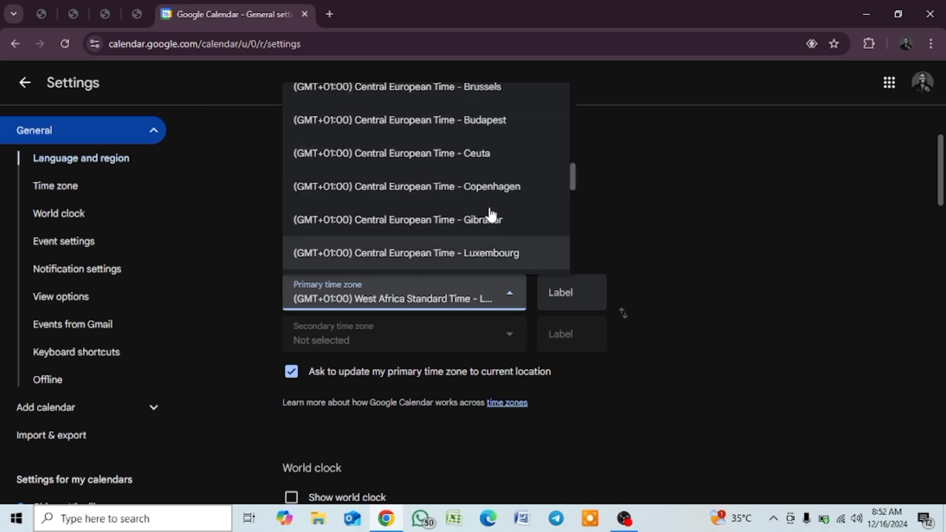
scroll(490, 214, "up", 1)
scroll(490, 215, "down", 6)
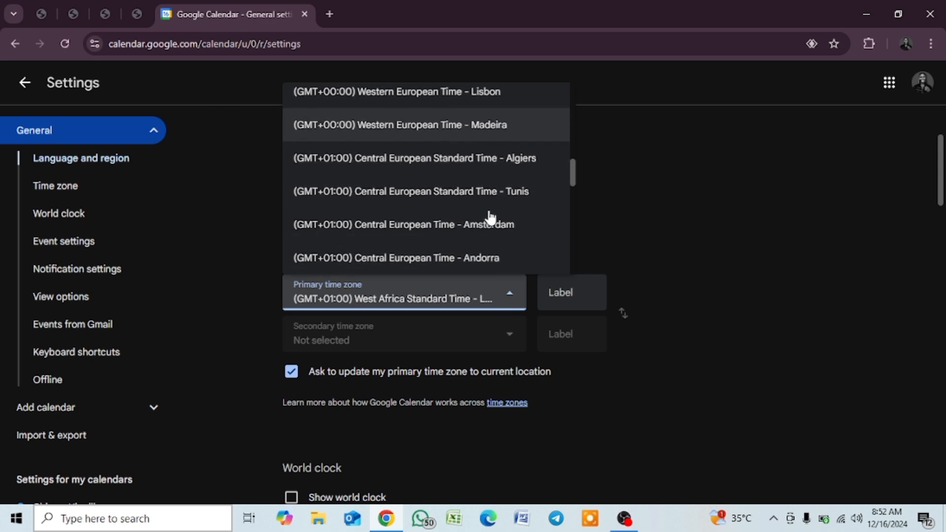
scroll(491, 215, "up", 4)
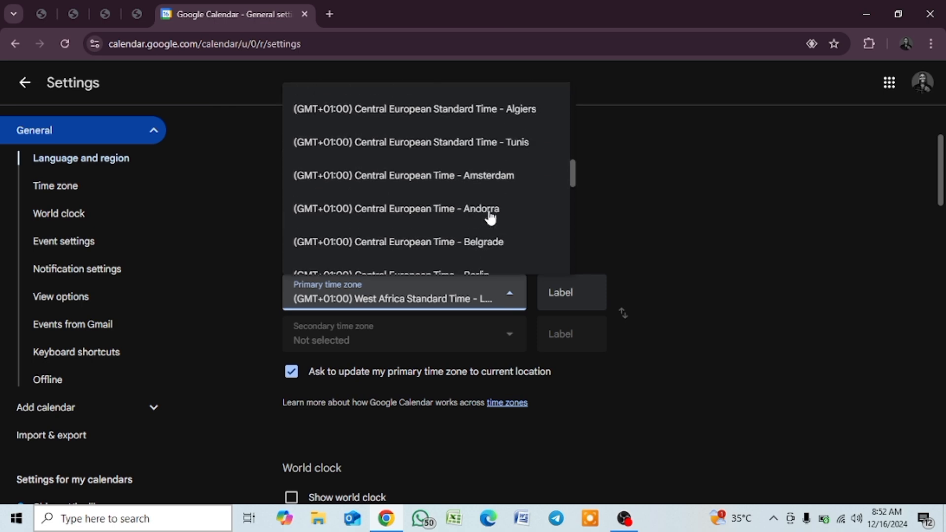
scroll(490, 215, "down", 3)
scroll(490, 215, "up", 2)
scroll(490, 215, "down", 6)
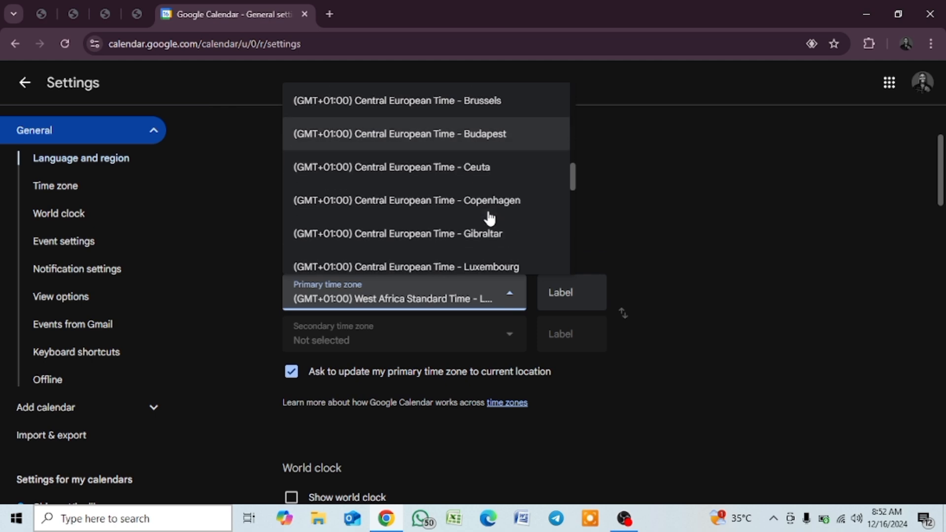
scroll(489, 217, "up", 3)
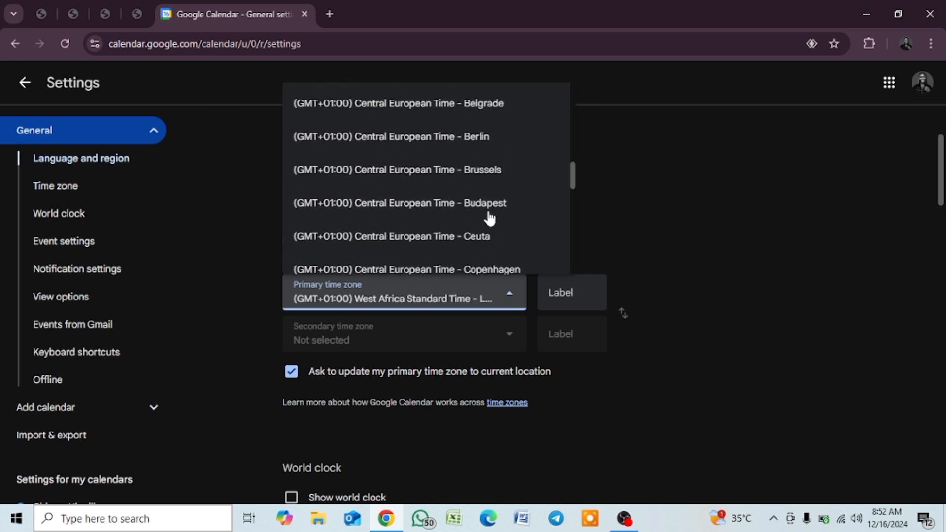
scroll(489, 216, "up", 1)
scroll(489, 216, "down", 8)
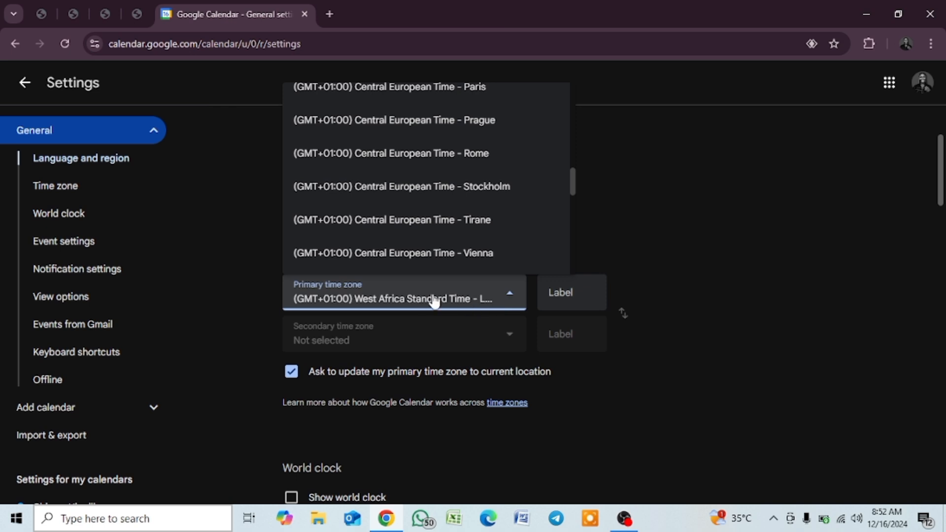
left_click(508, 301)
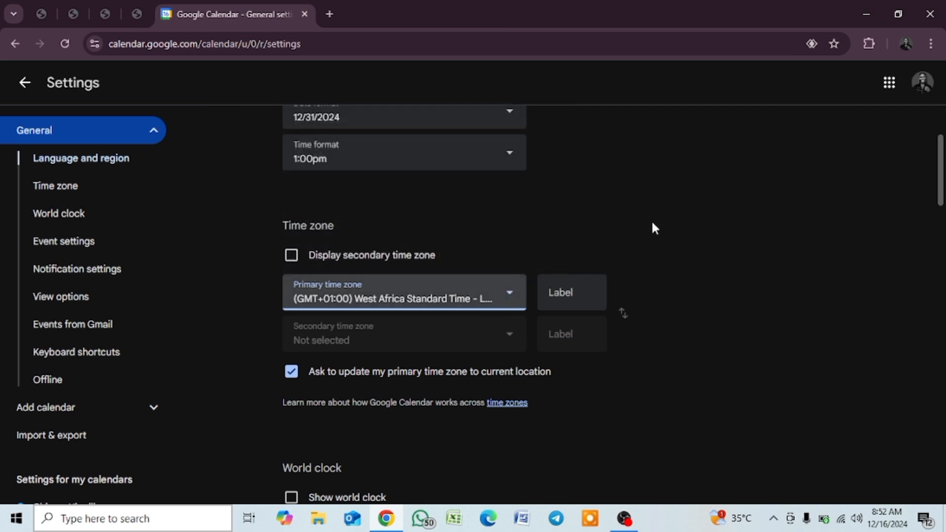
Step: Return from the settings to the calendar and show December 2024 in the month view
left_click(26, 86)
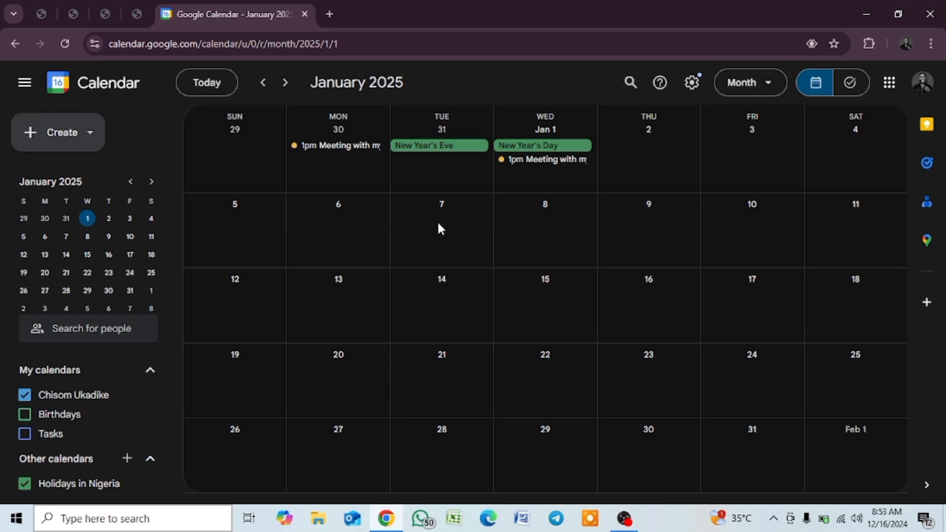
scroll(438, 223, "up", 1)
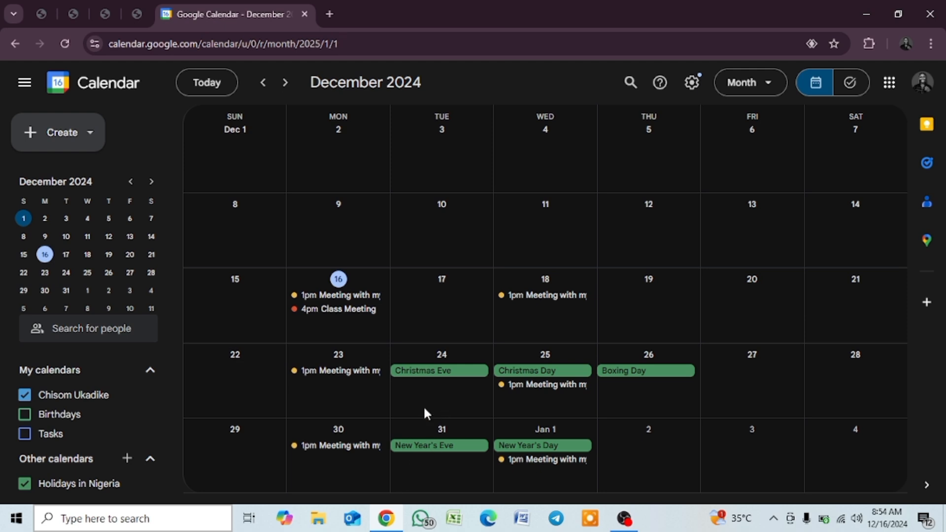
scroll(423, 408, "down", 1)
scroll(417, 416, "up", 1)
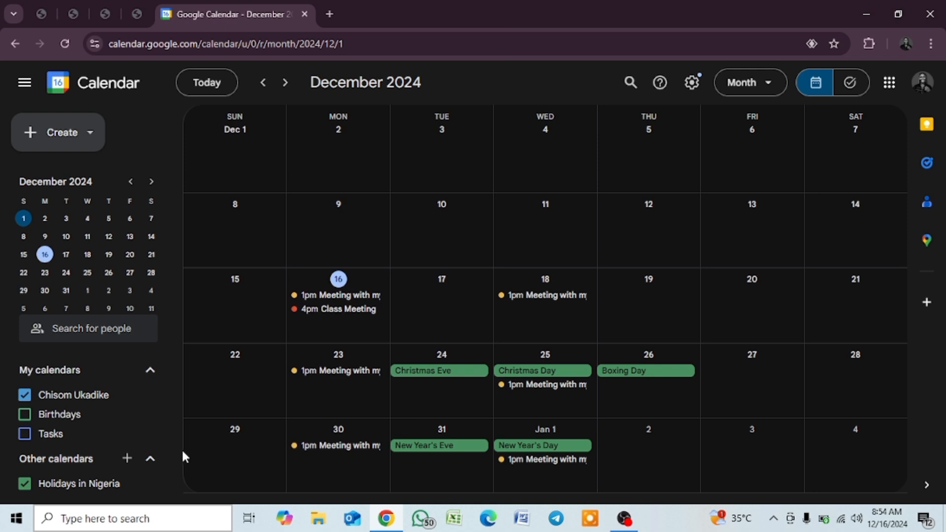